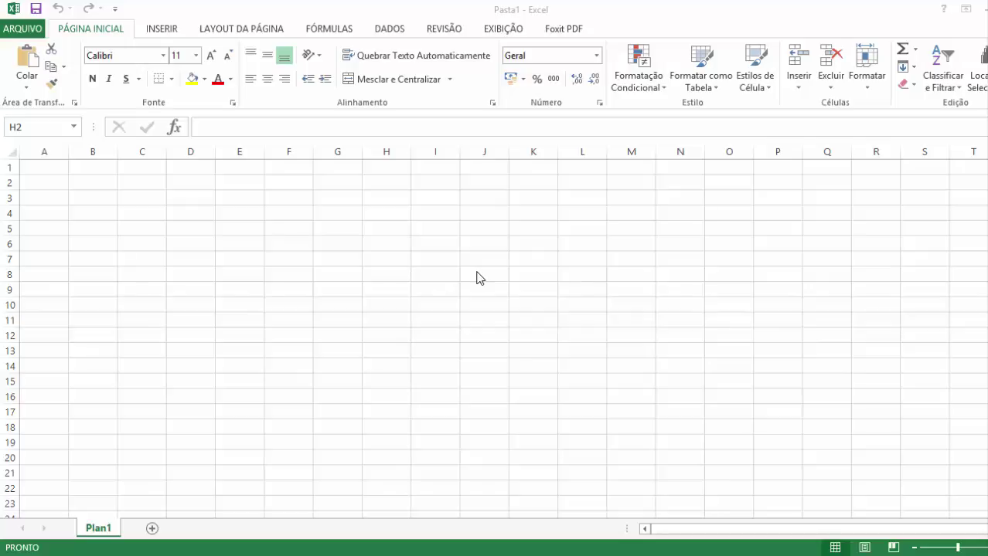
left_click(315, 214)
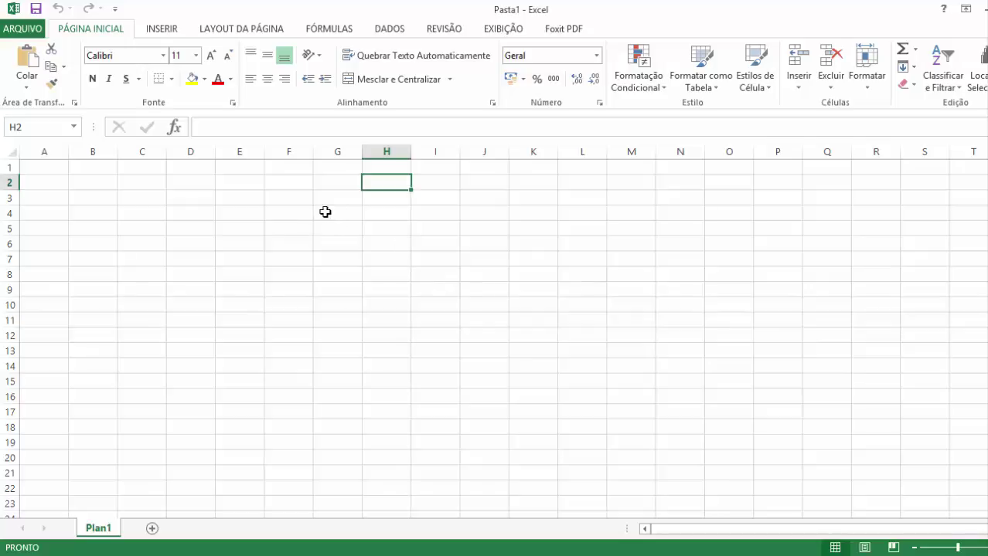
left_click(351, 213)
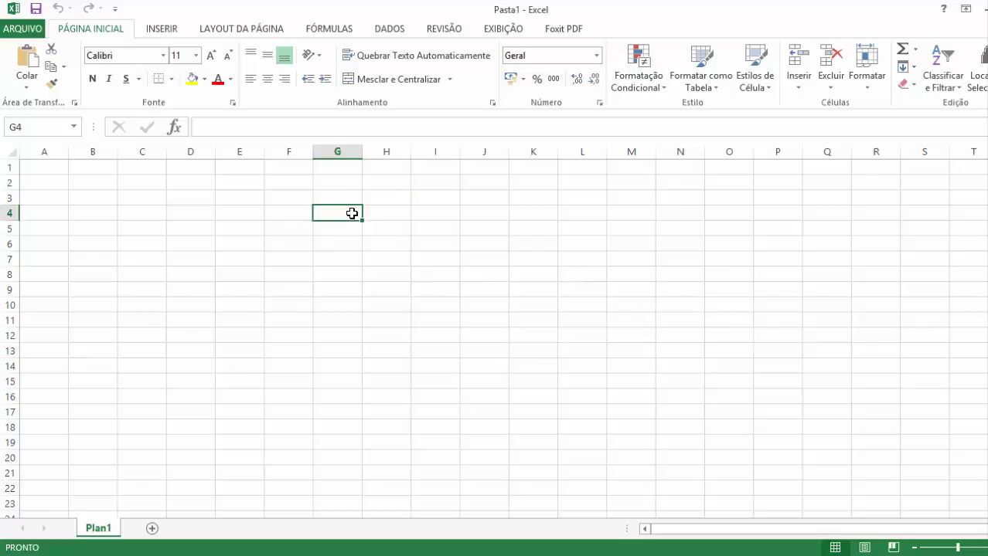
left_click(438, 225)
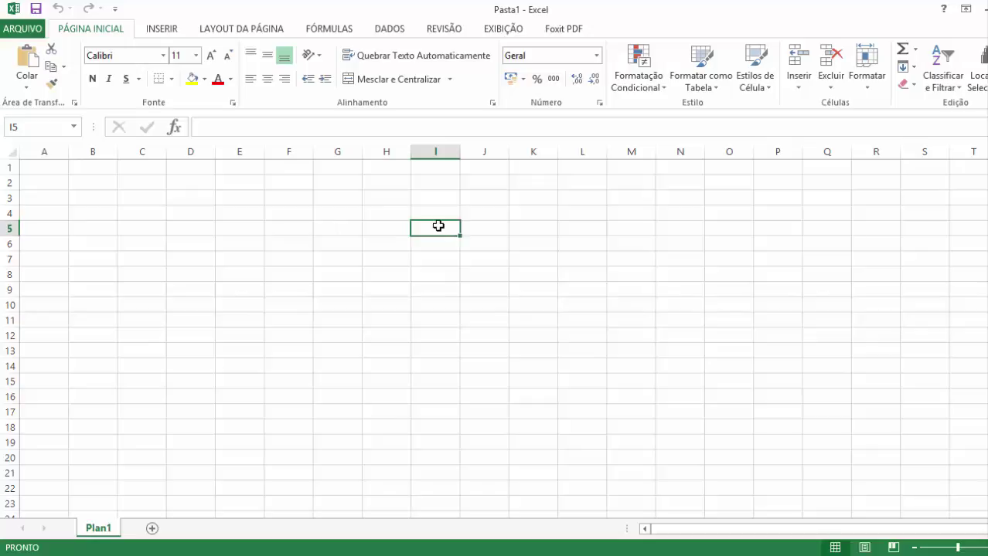
- Enter a person's first name in capital letters in cell G5
left_click(340, 226)
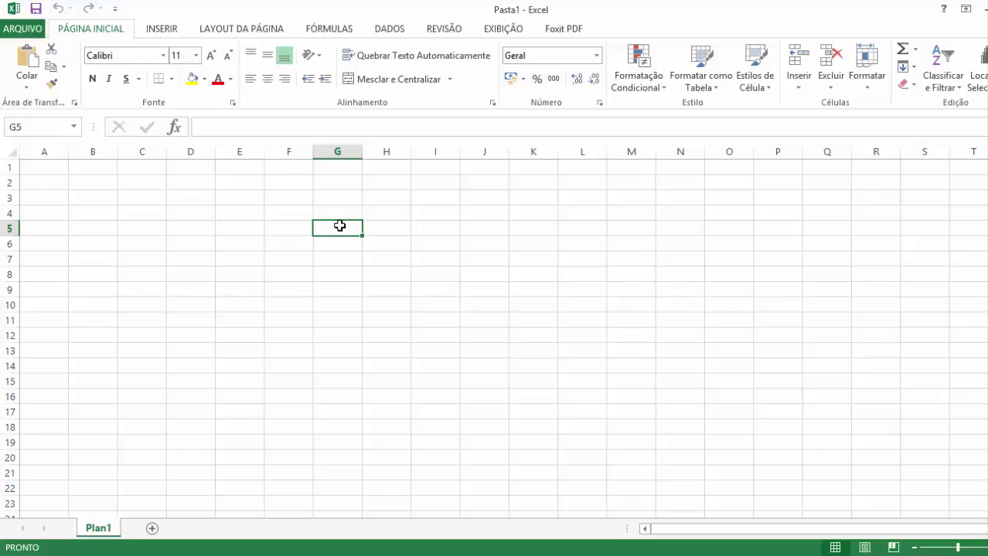
type("ALBERTO")
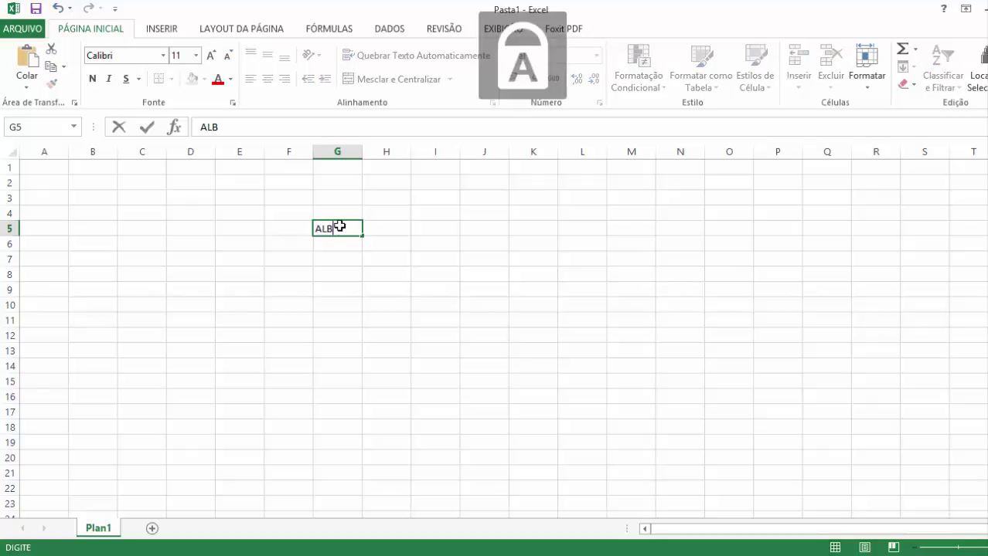
left_click(421, 292)
left_click(337, 230)
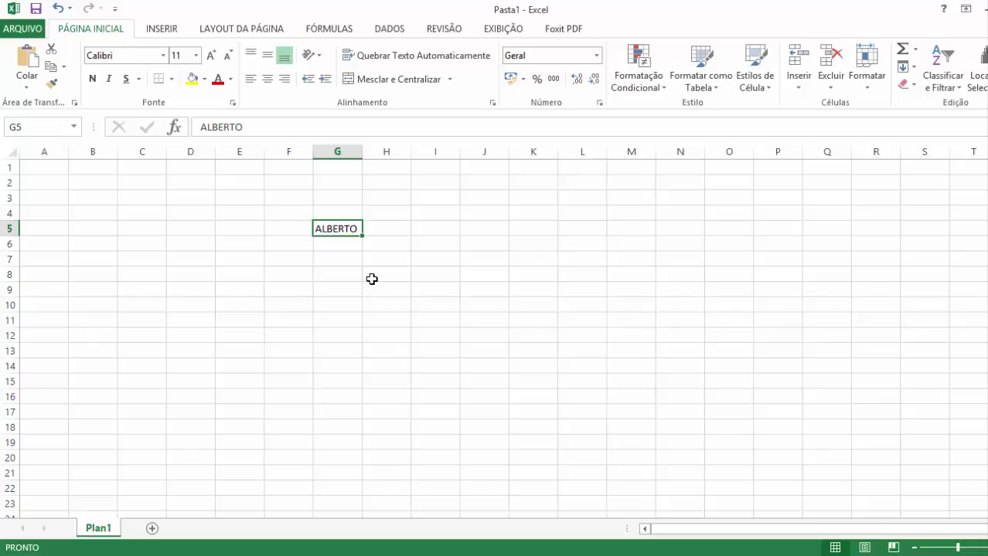
- Select the cell range G5:G16, and return the selection to cell G5 alone
left_click(338, 236)
left_click_drag(344, 227, 346, 398)
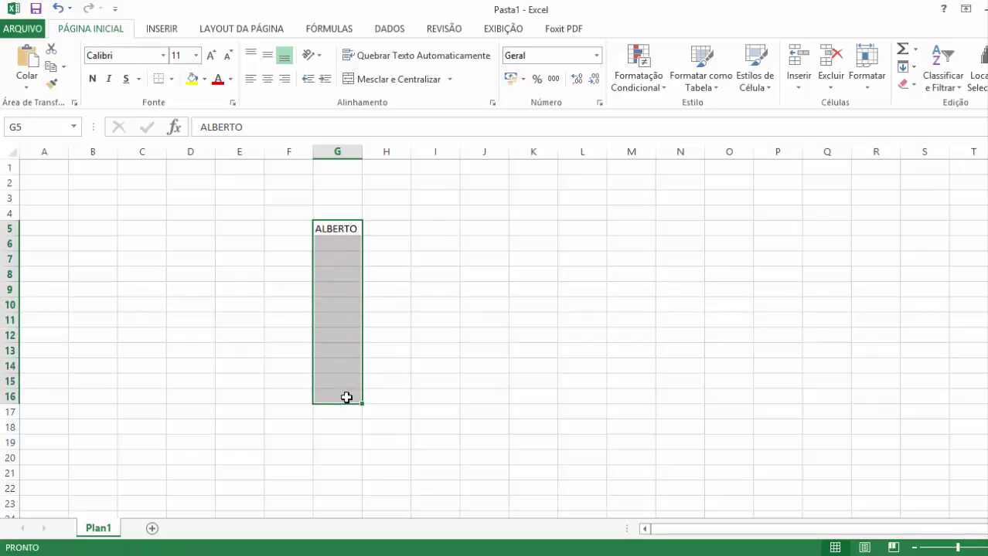
left_click(393, 310)
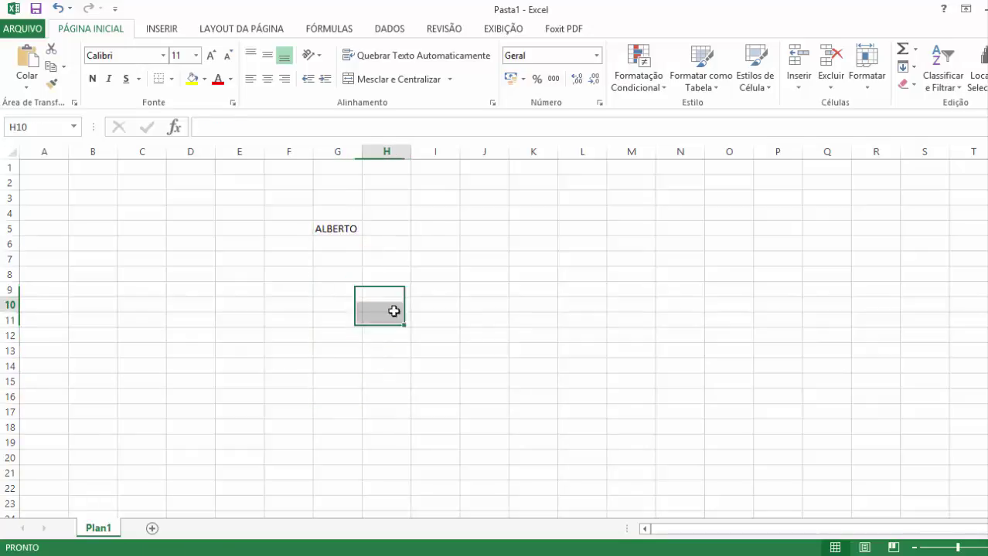
left_click(339, 229)
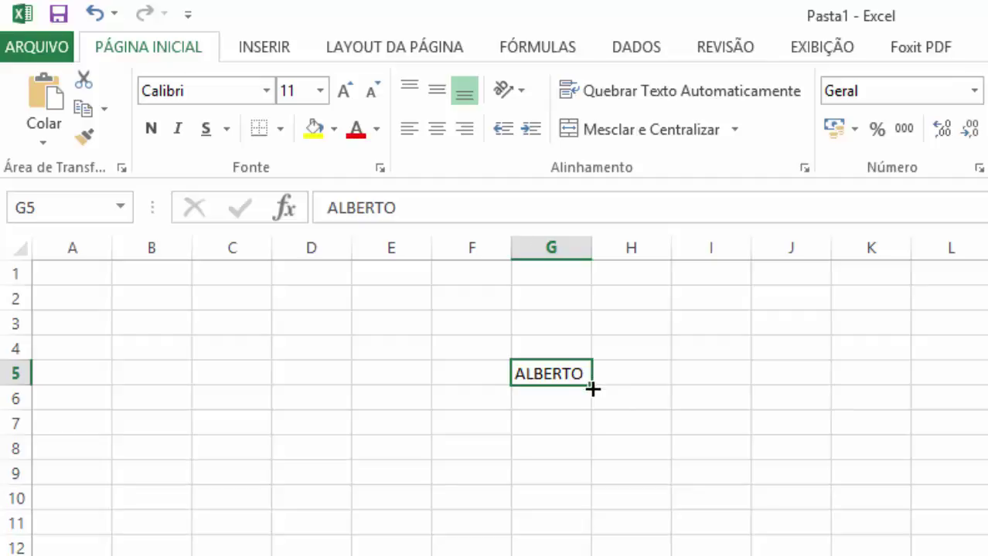
- Enter three more first names in capital letters in cells G6, G7 and G8
left_click(546, 396)
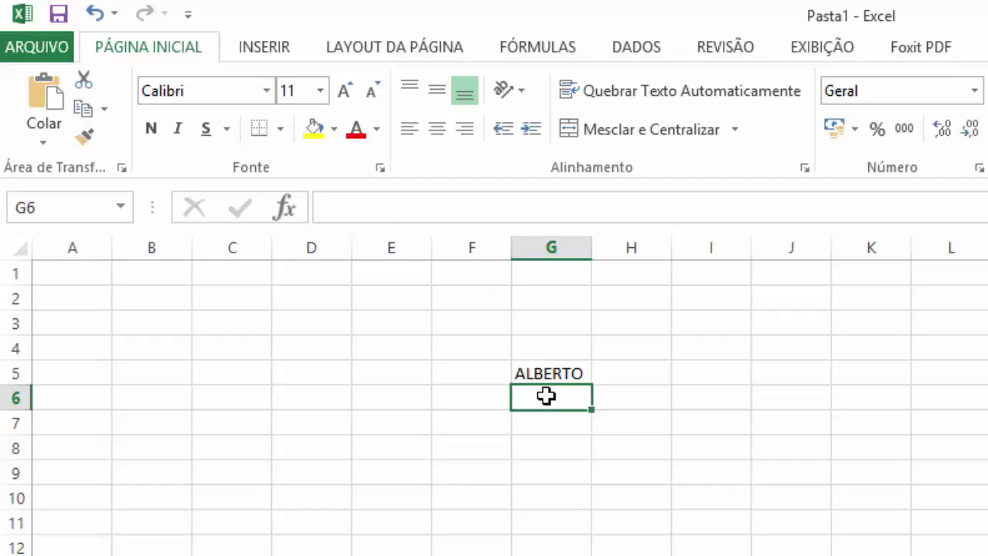
type("HIAGO")
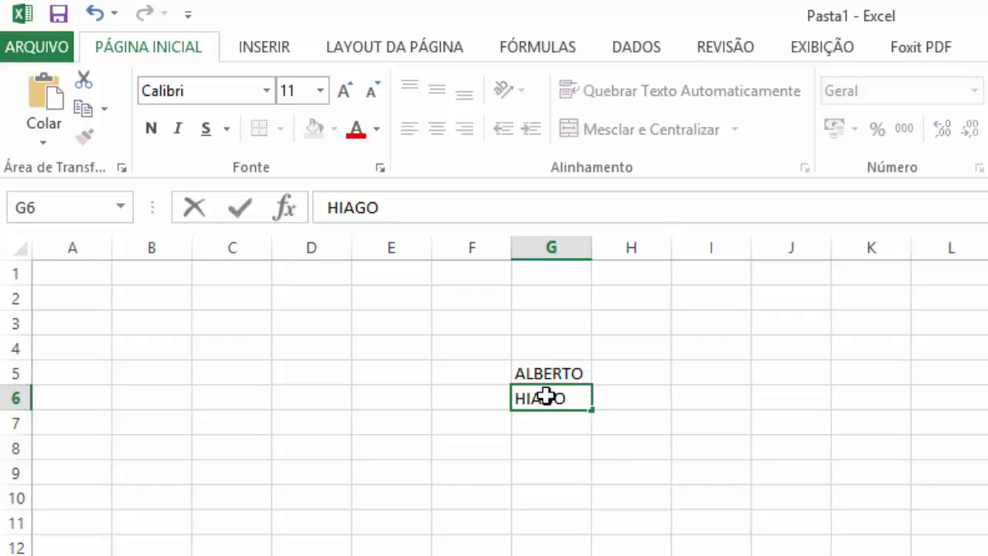
key("Return")
type("PEDRO")
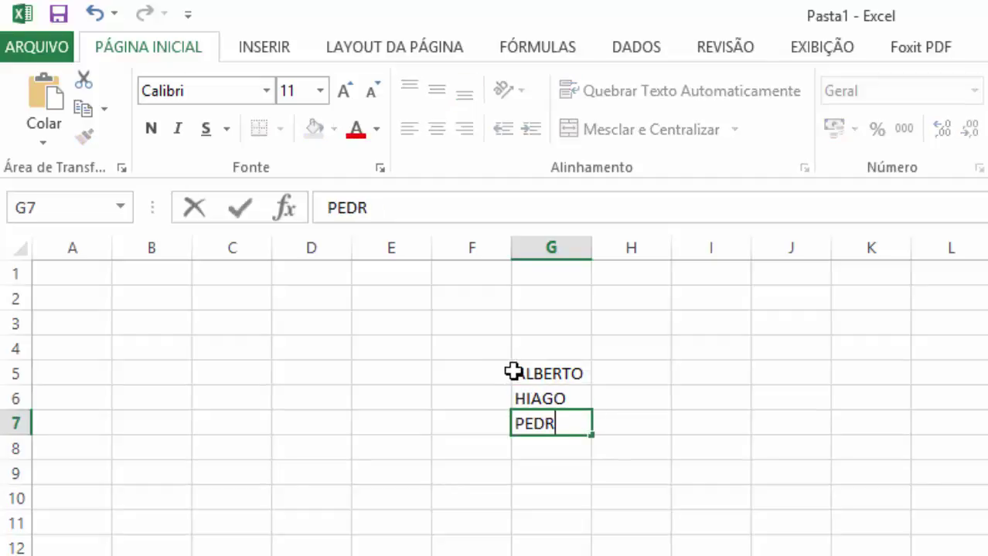
left_click(571, 447)
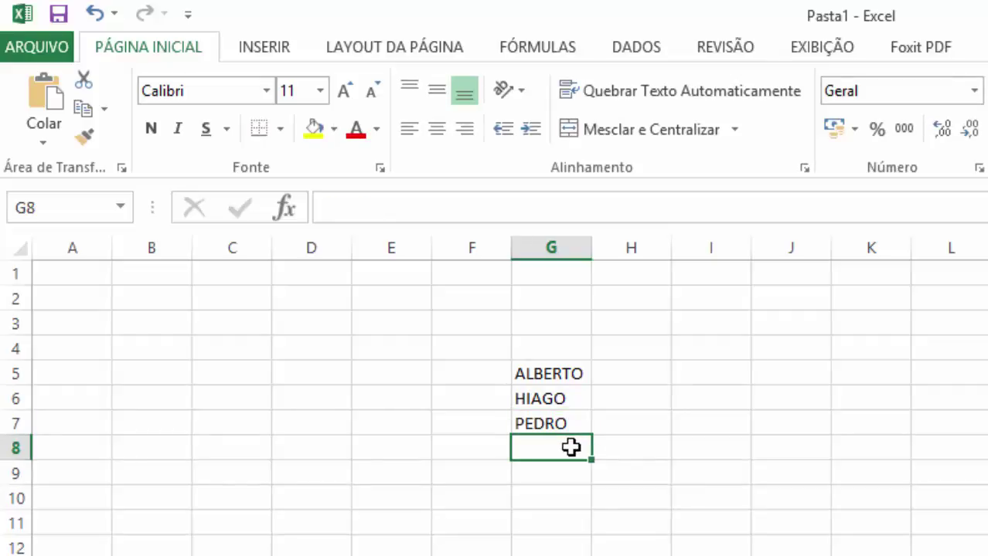
type("RICARDO")
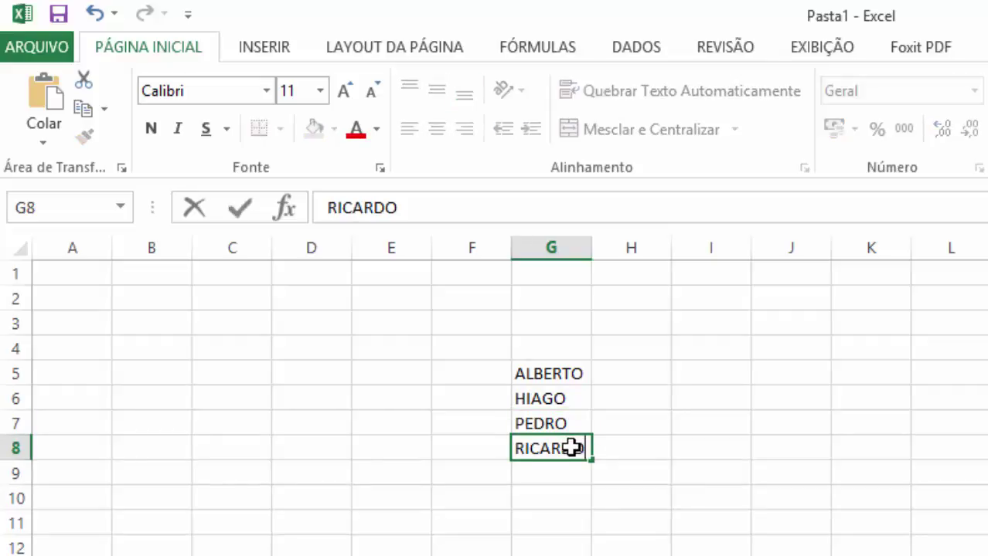
left_click(653, 464)
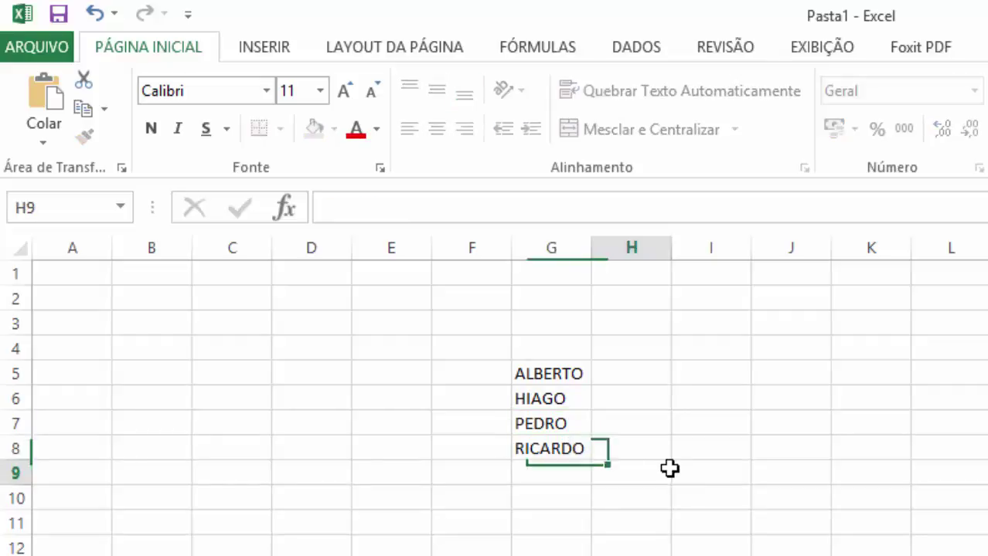
- Format the name in cell G5 as bold and underlined with a dark red font colour
left_click(548, 377)
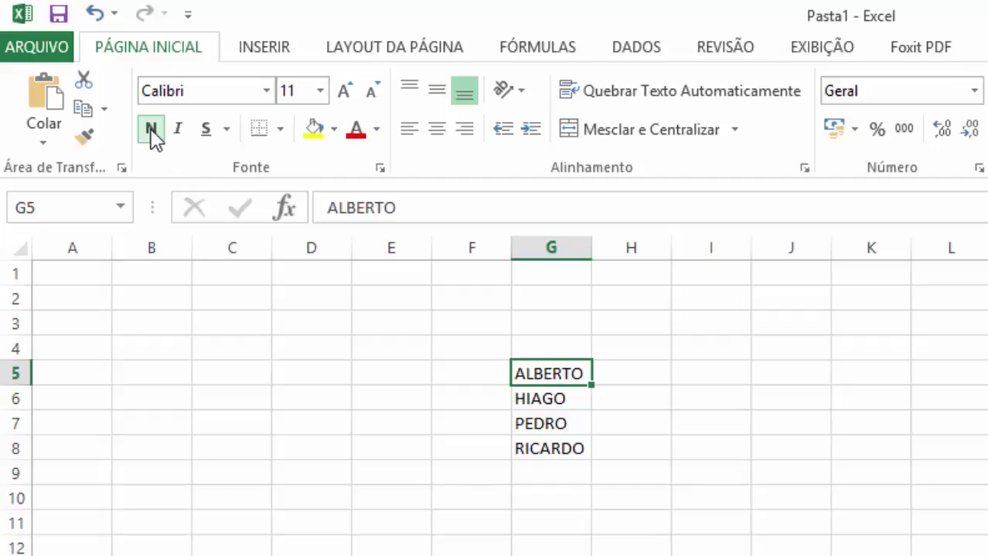
key("ctrl+n")
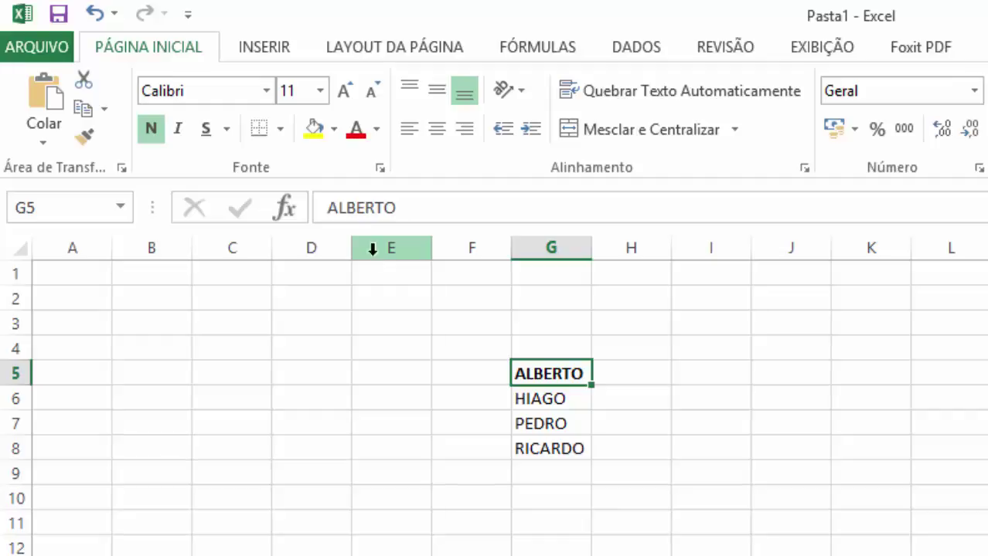
left_click(377, 131)
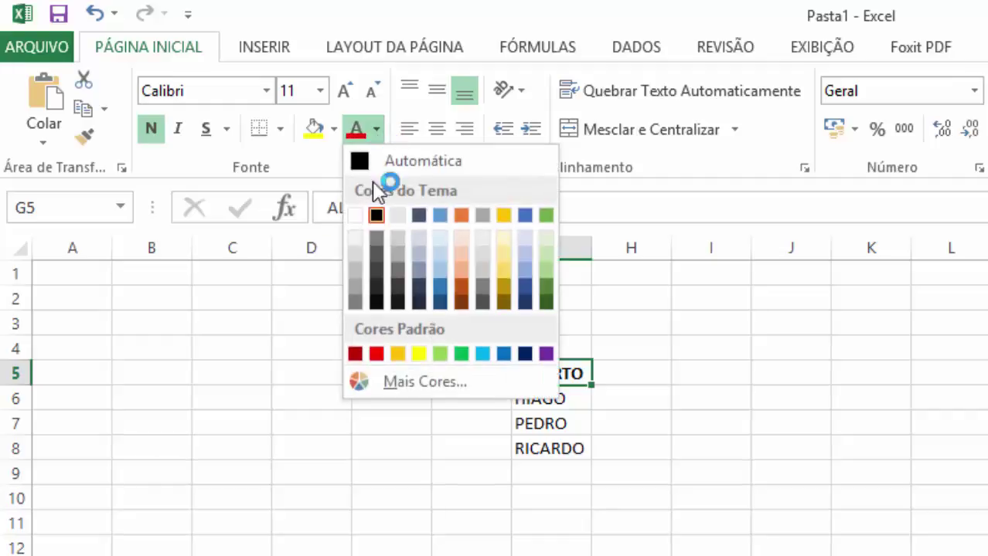
left_click(378, 353)
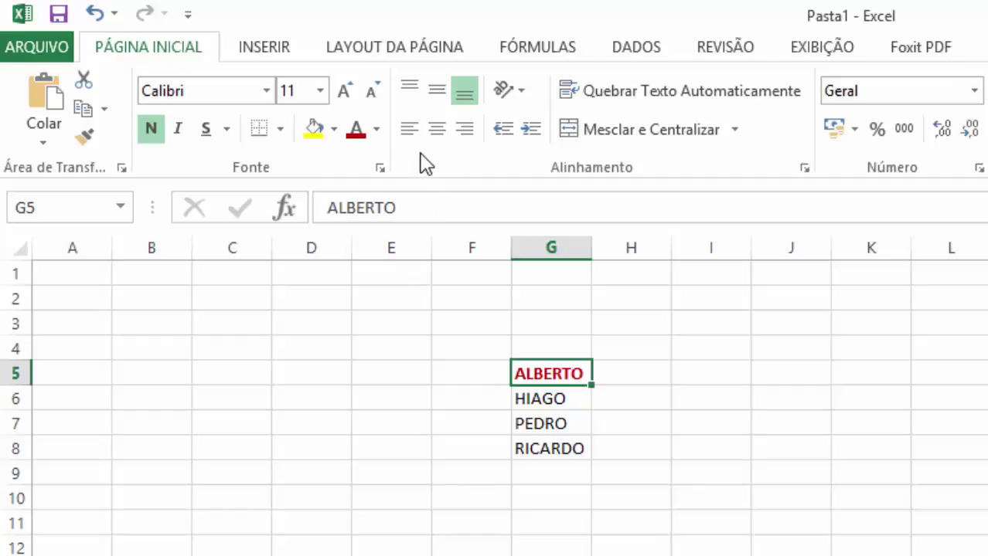
left_click(208, 132)
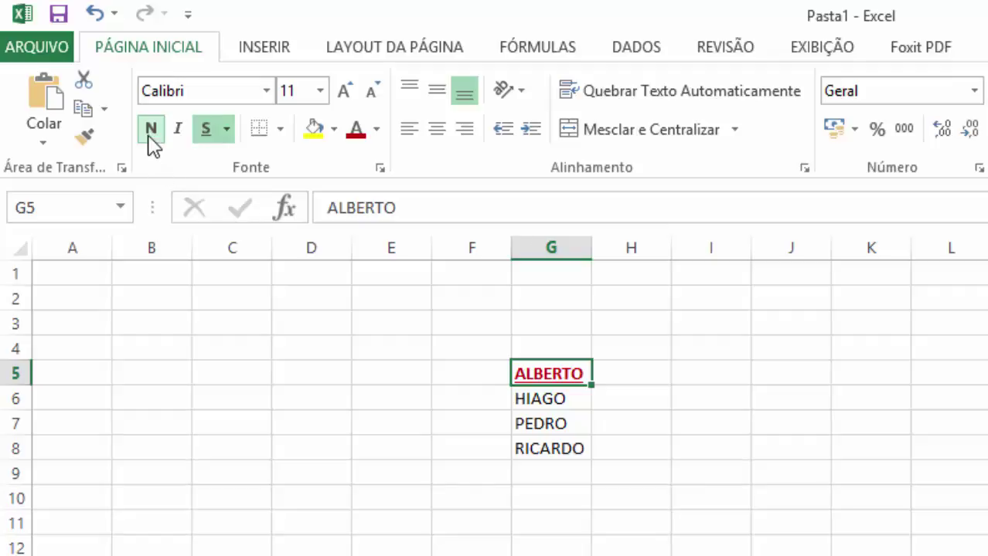
left_click(711, 380)
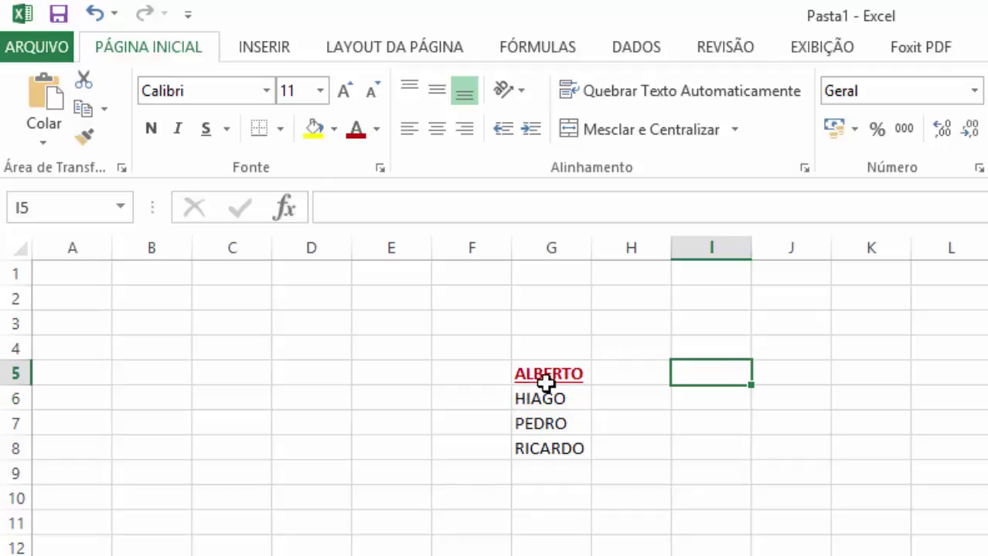
- Undo the underline, font colour and bold formatting of cell G5
key("ctrl+z")
key("ctrl+z")
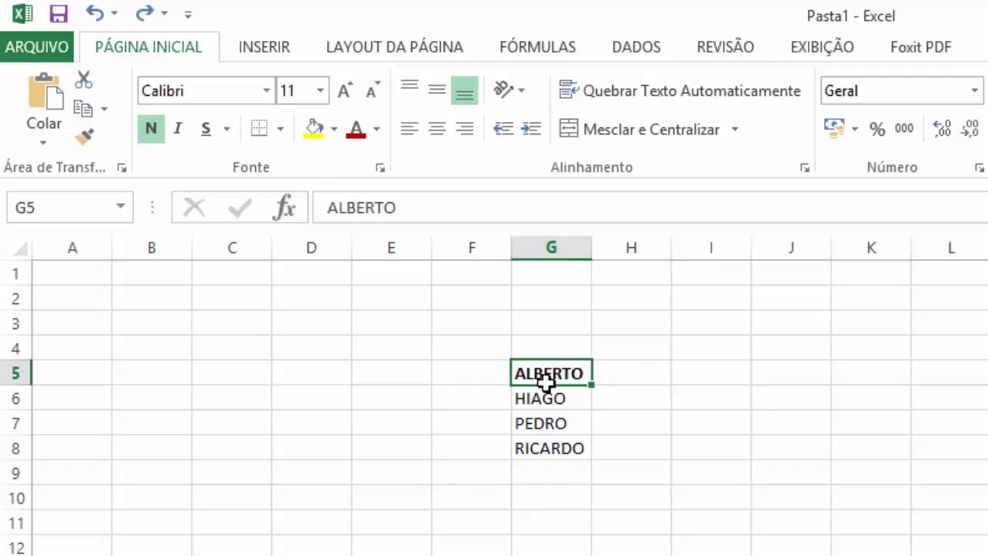
key("ctrl+z")
left_click(650, 418)
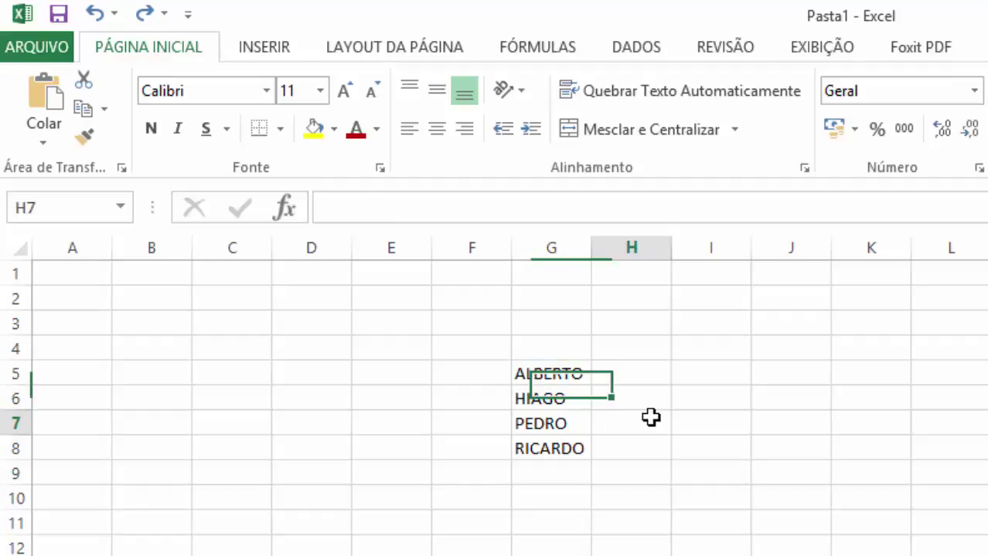
- Select the four names in G5:G8 and make them bold, underlined and dark red
left_click(558, 374)
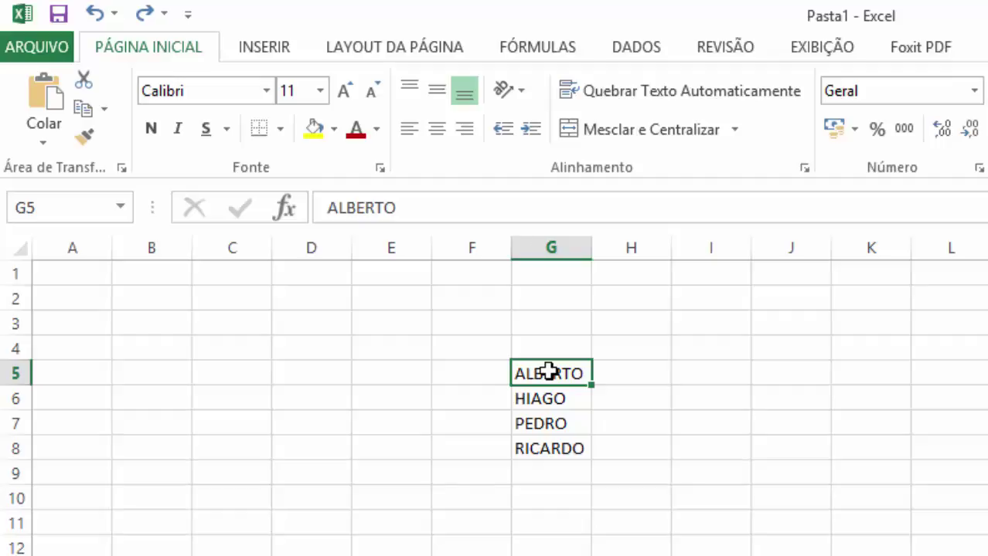
left_click_drag(548, 372, 547, 437)
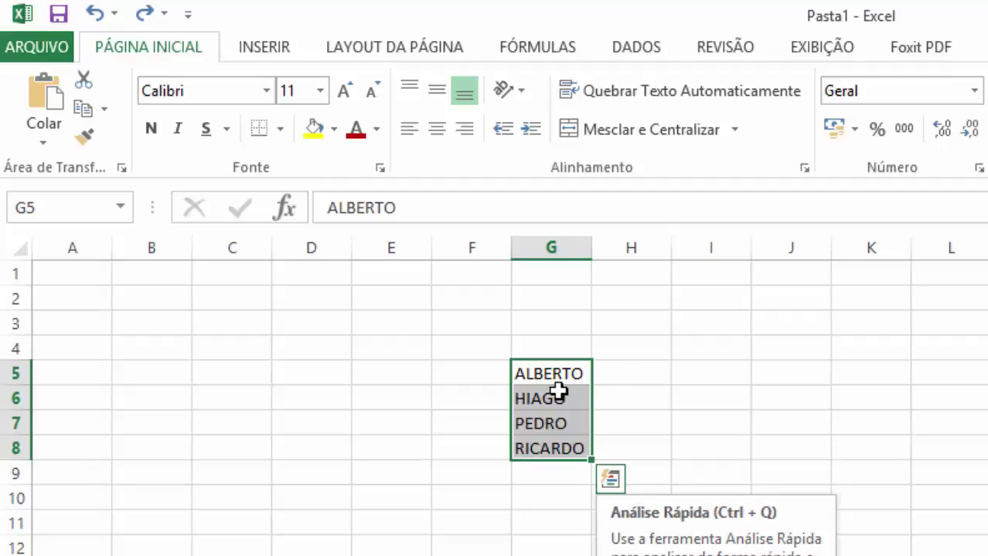
left_click(152, 129)
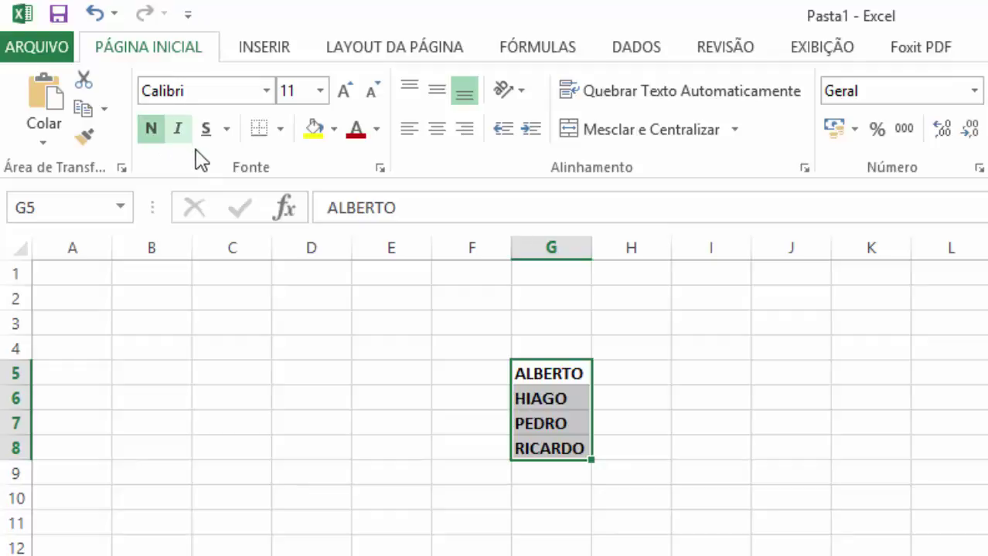
left_click(207, 131)
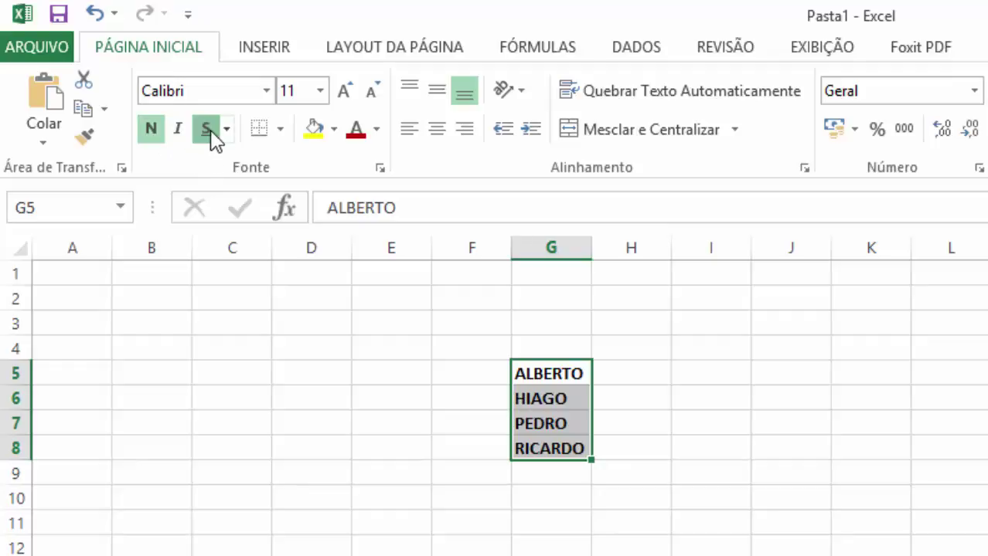
left_click(353, 137)
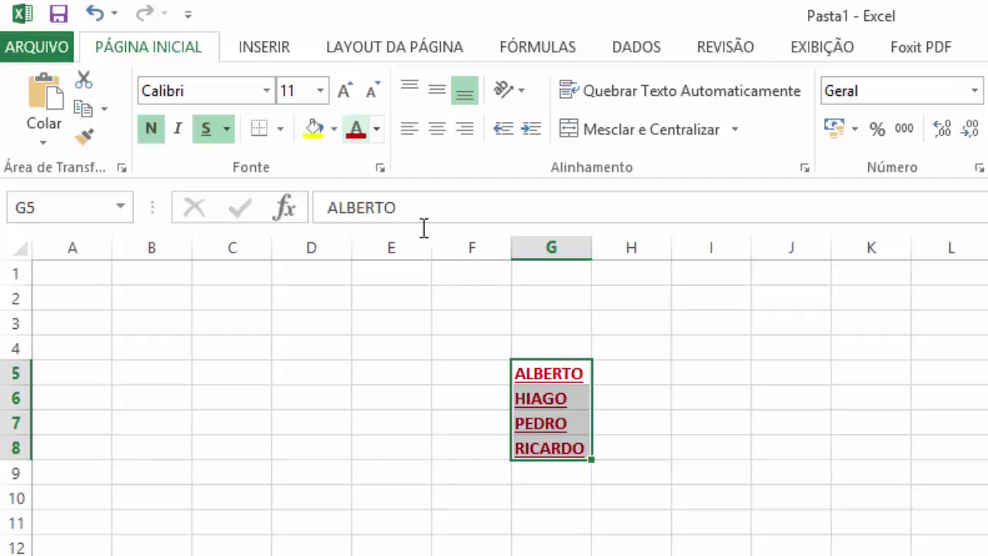
- Undo the font colour, underline and bold formatting of the names in G5:G8
key("ctrl+z")
key("ctrl+z")
key("ctrl+z")
left_click(584, 524)
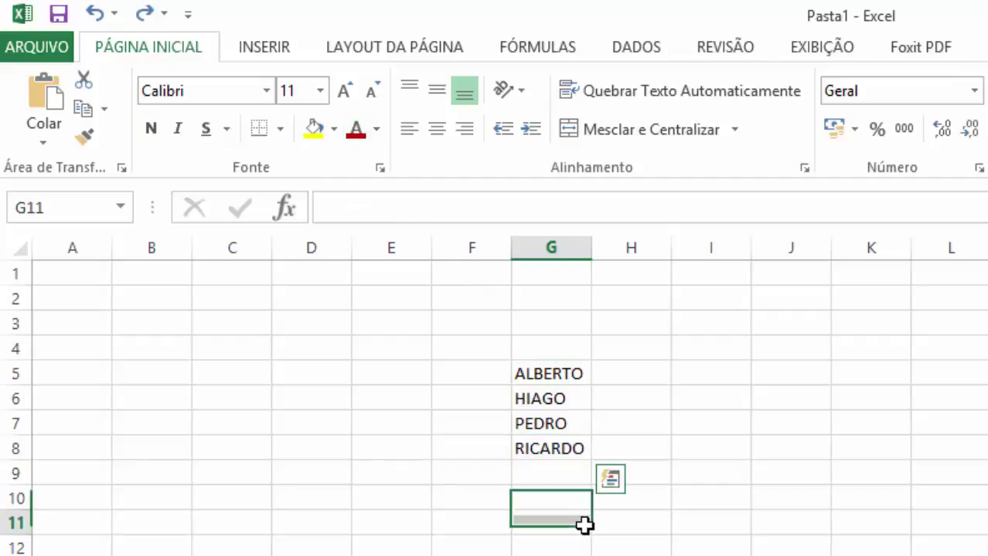
- Extend the selection from G5 down to G8 one cell at a time, and clear it by selecting G9
left_click(569, 375)
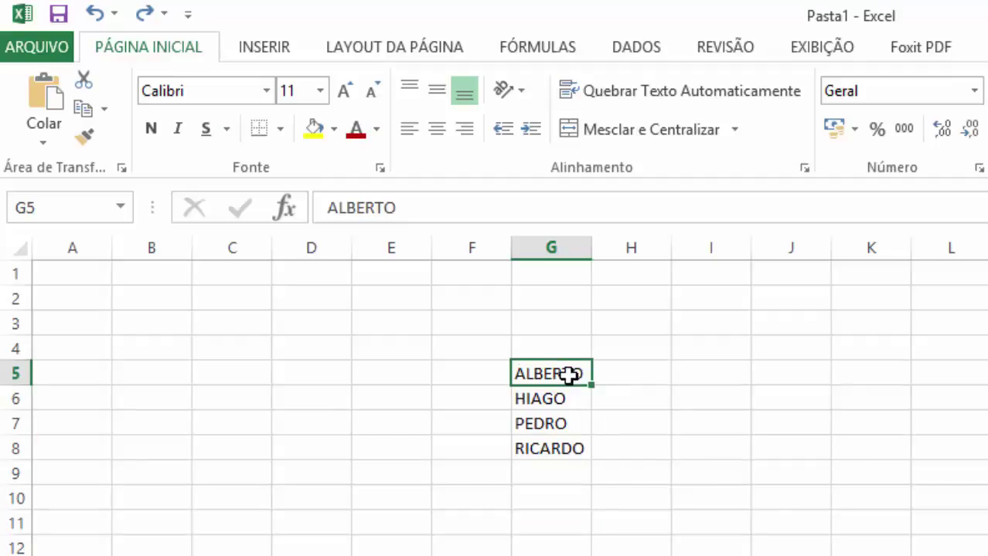
key("shift+Down")
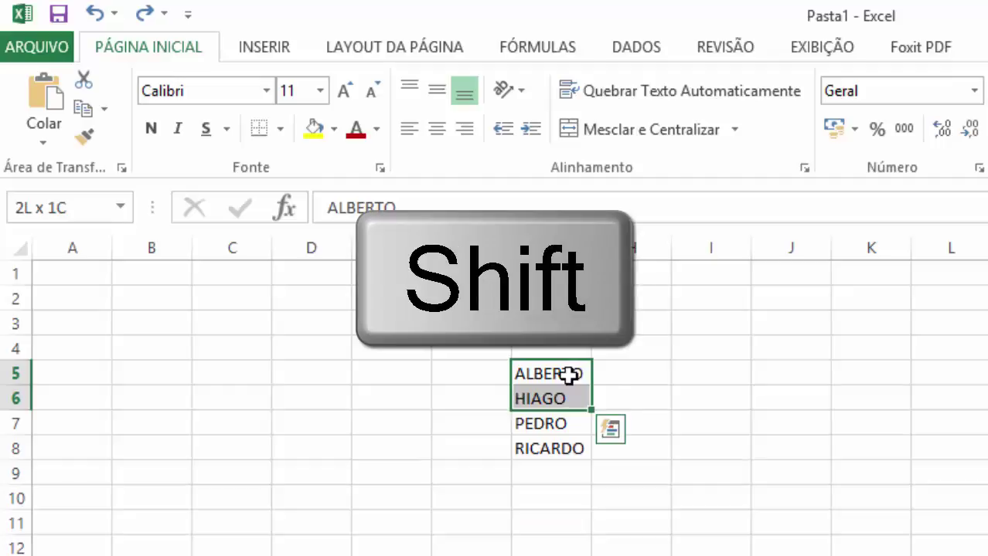
key("shift+Down")
key("shift+Down")
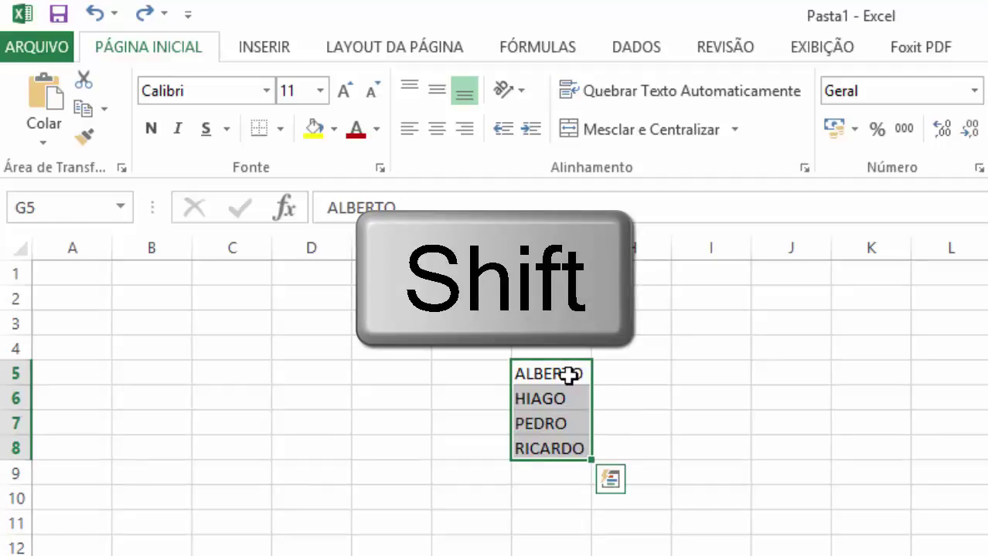
left_click(552, 469)
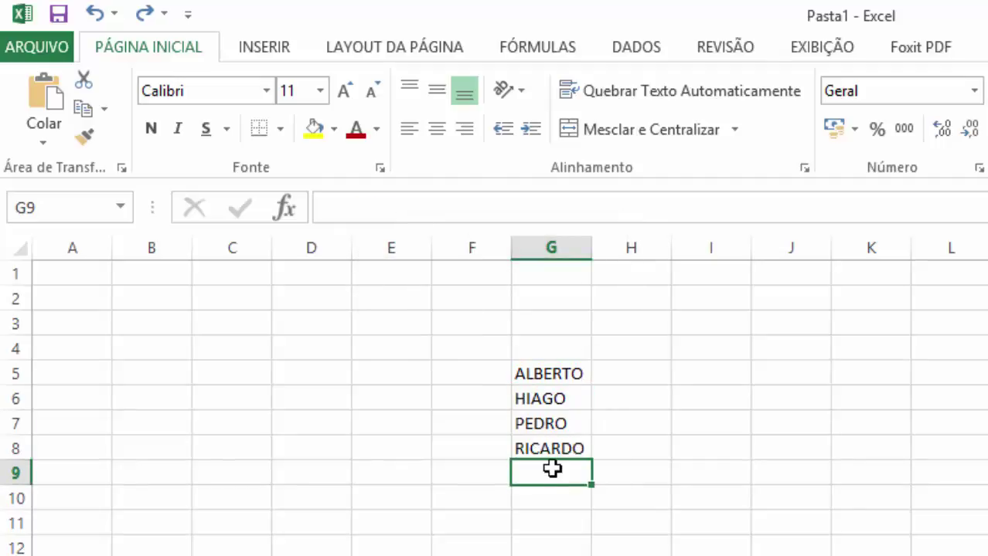
- Select the whole block of names from G5 to G8 at once, using its first and last cells
left_click(562, 375)
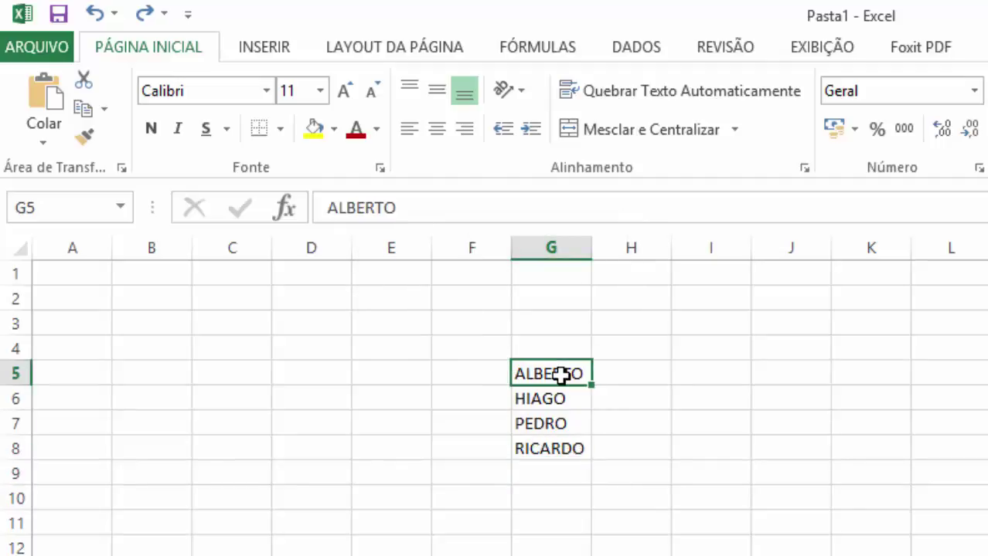
left_click(539, 449, "shift")
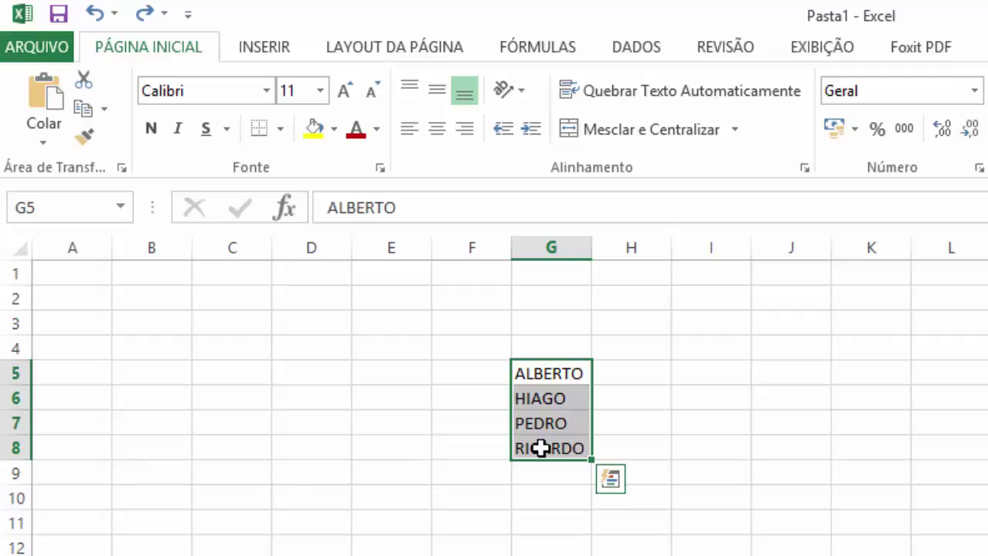
- Try to move the name in G5 onto G6 without replacing its data, and try moving it to E3, undoing that move
left_click(542, 493)
left_click(558, 366)
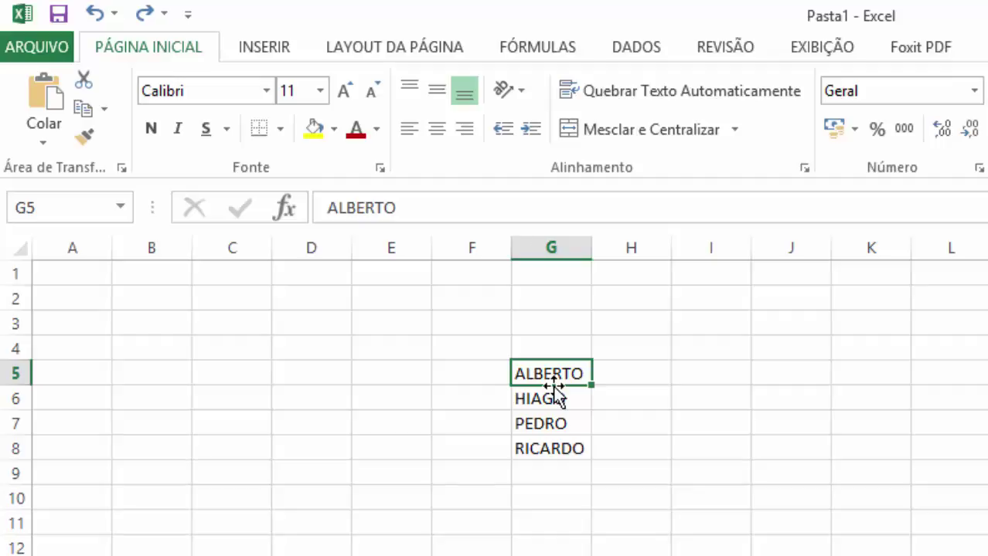
left_click_drag(552, 386, 555, 395)
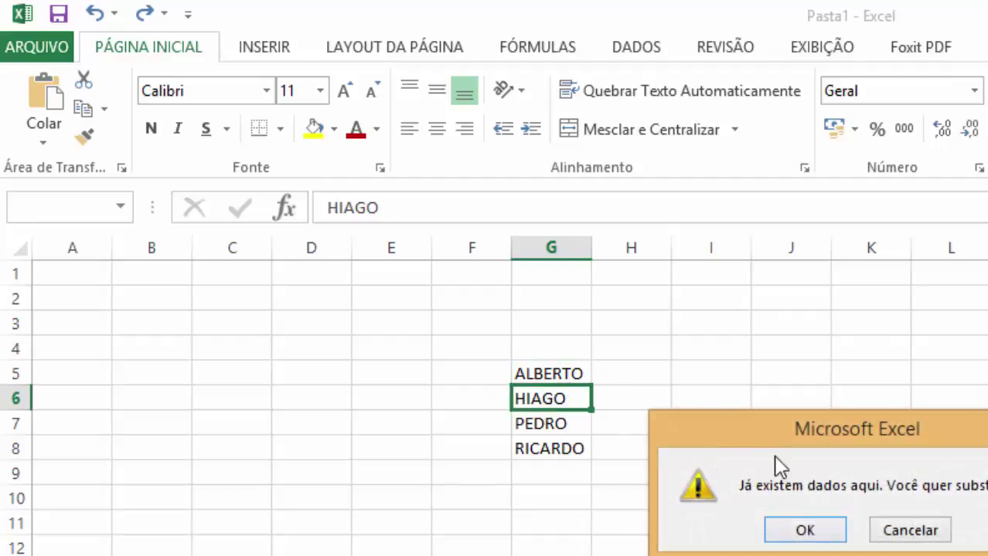
left_click(909, 534)
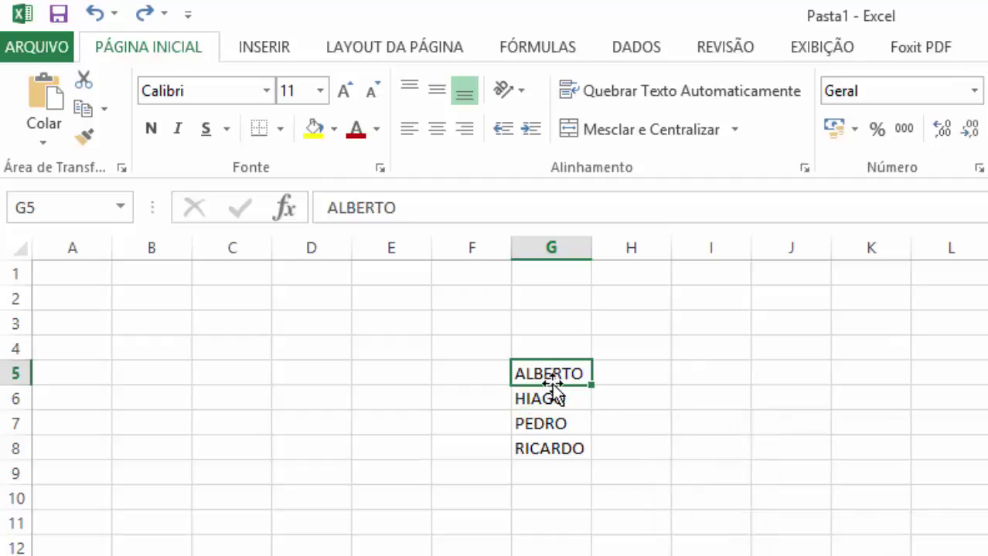
left_click_drag(552, 385, 426, 342)
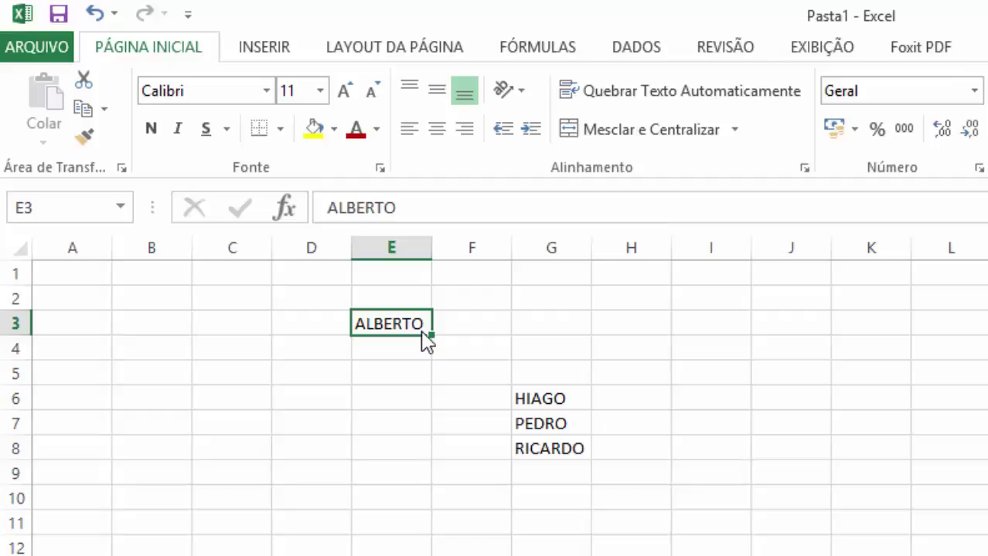
key("ctrl+z")
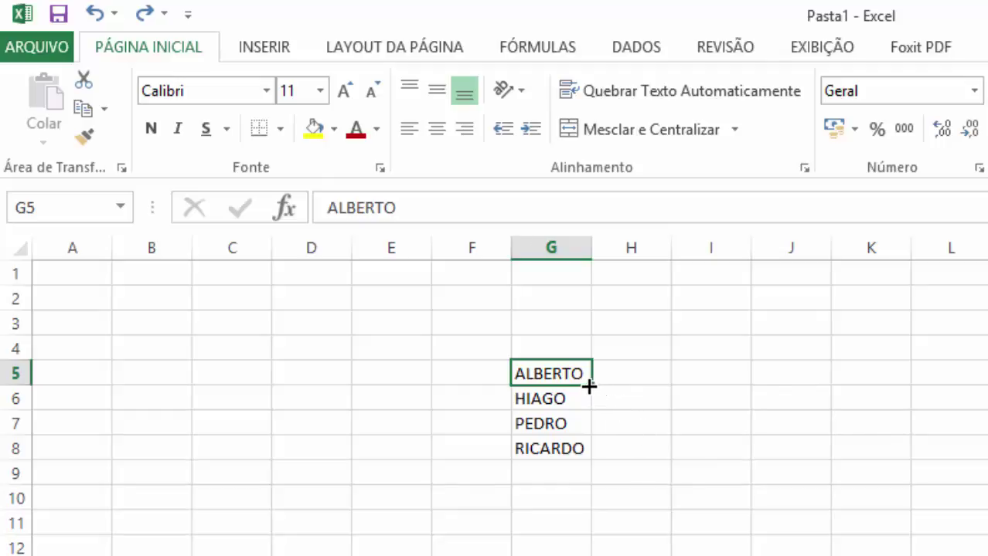
- Fill the name in G5 down through G7 over the existing names
left_click_drag(589, 385, 579, 448)
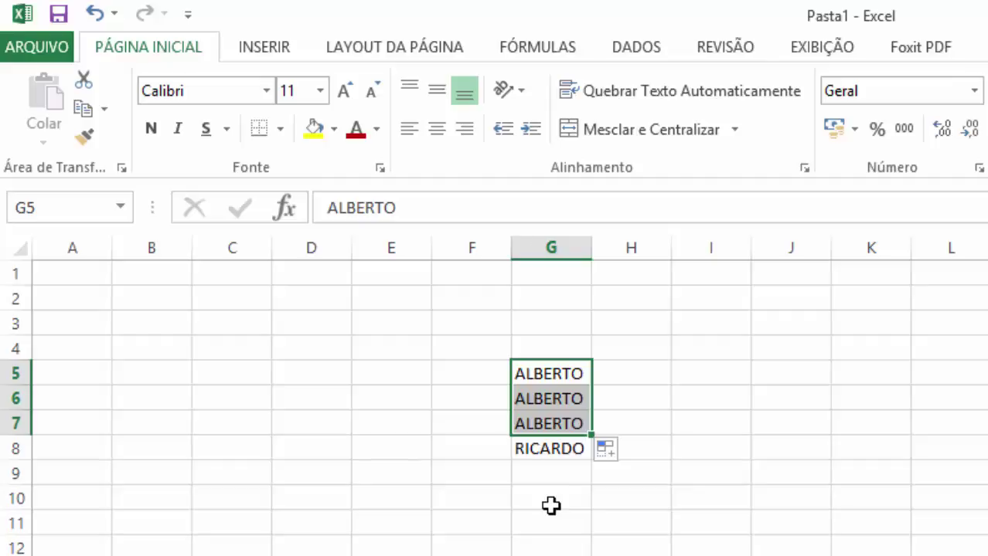
- Enter the sample text JDKJFKSD in H5 and DFLSDFLD in H6
left_click(639, 376)
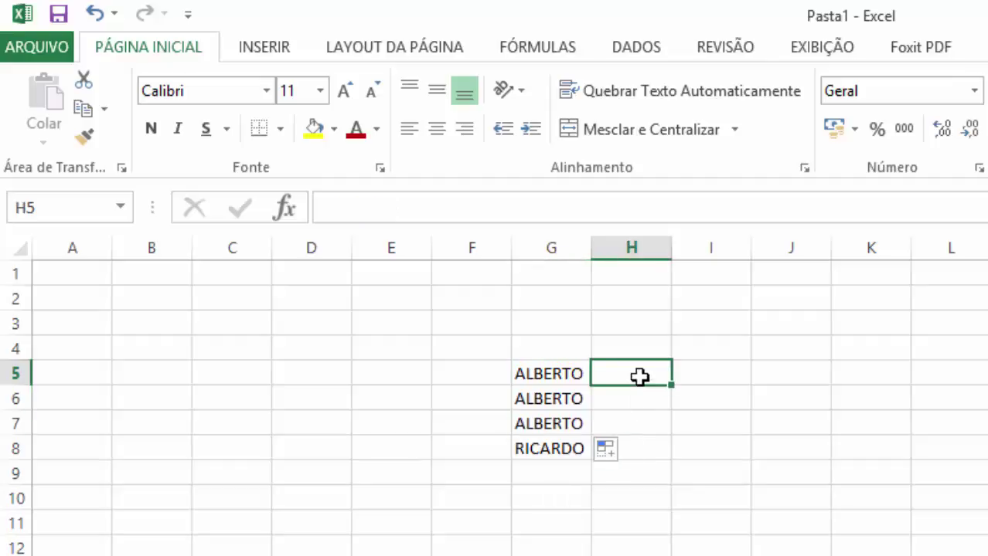
type("JDKJFKSDJFK")
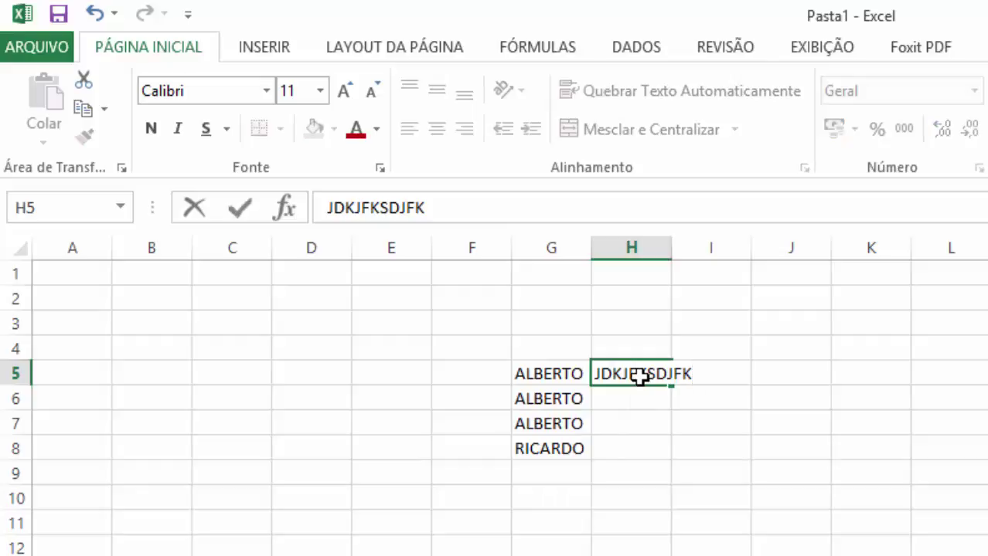
key("BackSpace")
key("BackSpace")
key("BackSpace")
left_click(644, 402)
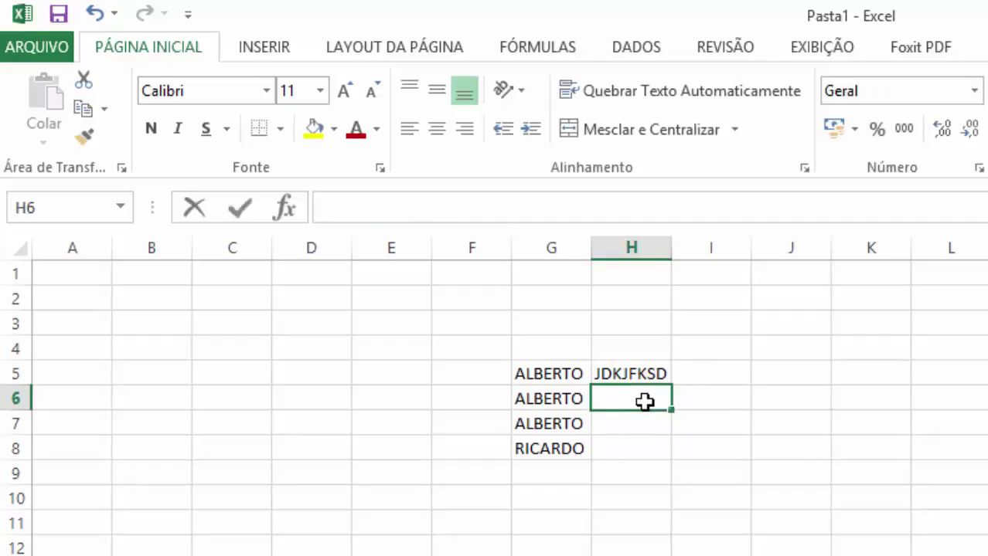
type("DFLSDFLDSF")
key("BackSpace")
key("BackSpace")
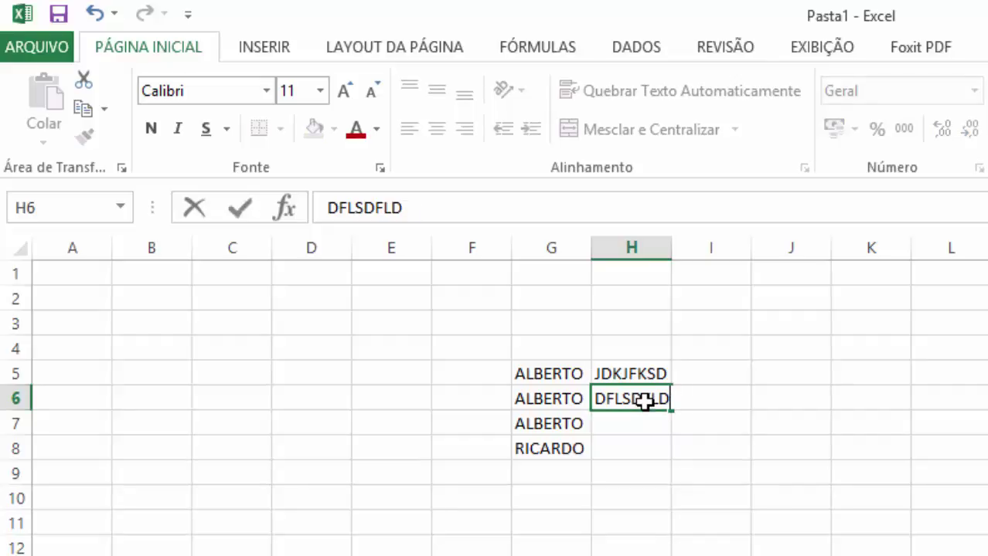
left_click(646, 472)
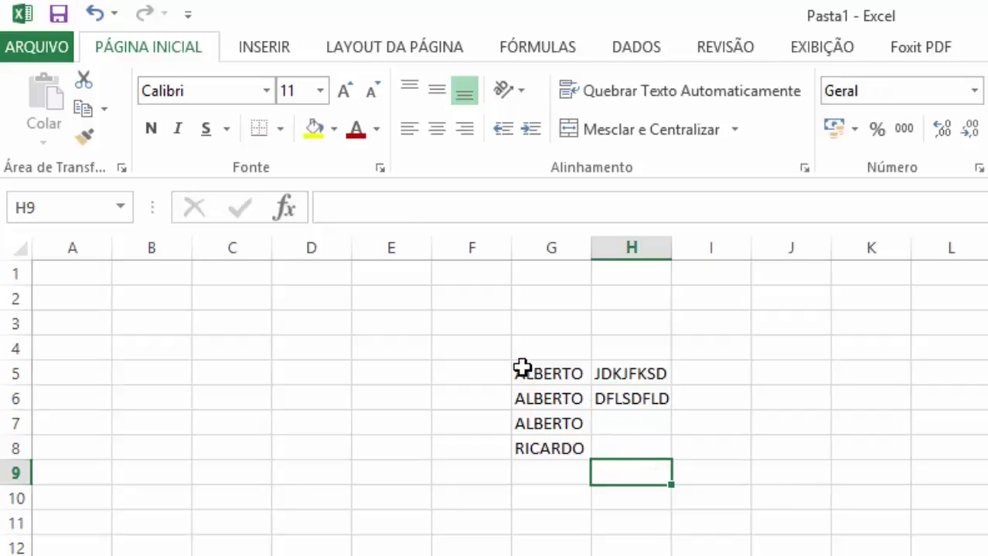
- Select the block G5:H8 in one sweep, select it again by its opposite corner cells, and reduce the selection to G5
left_click_drag(523, 368, 609, 449)
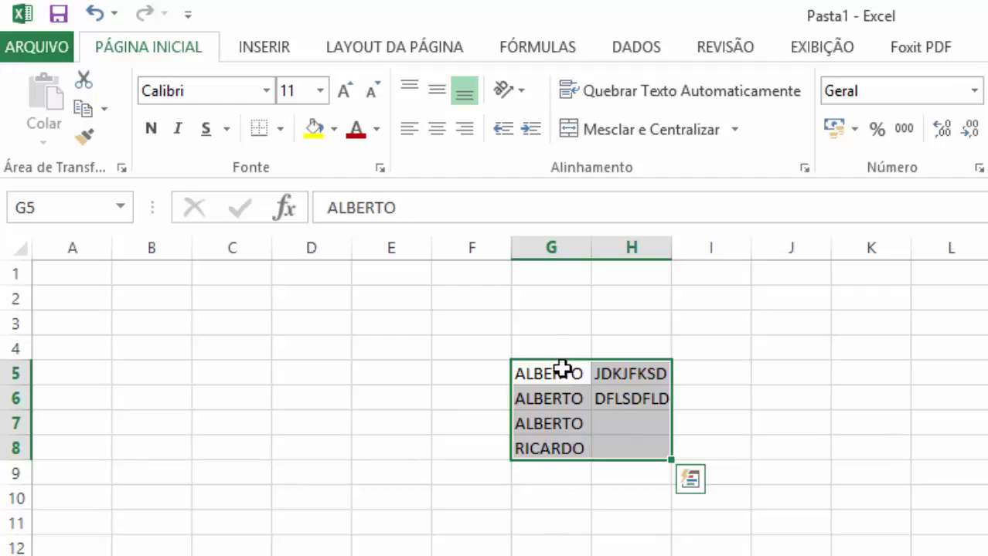
left_click(539, 528)
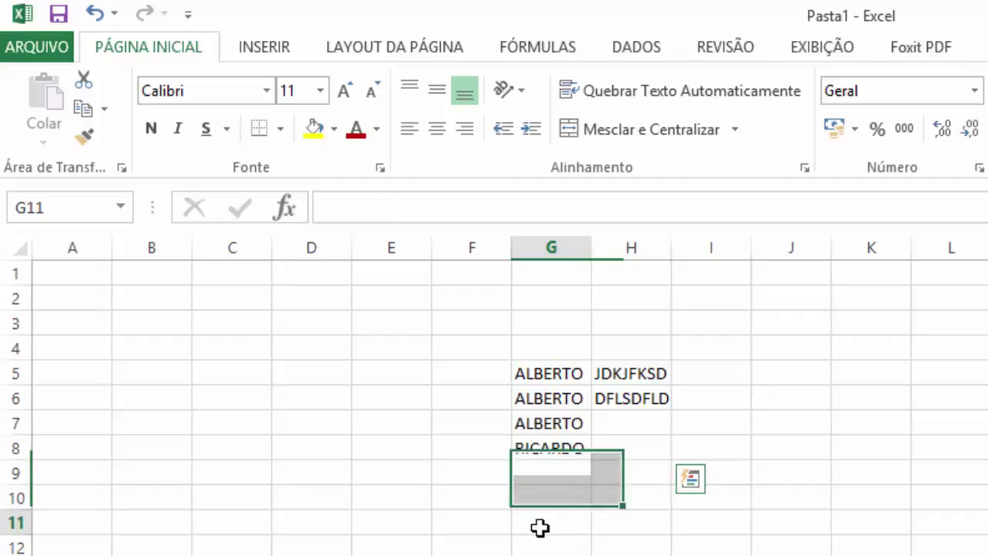
left_click(551, 375)
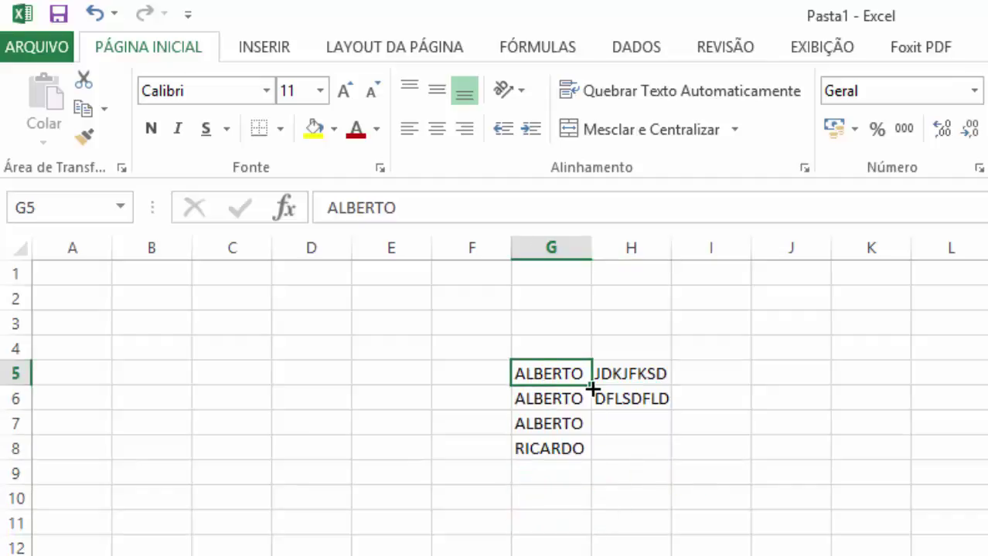
left_click(635, 451, "shift")
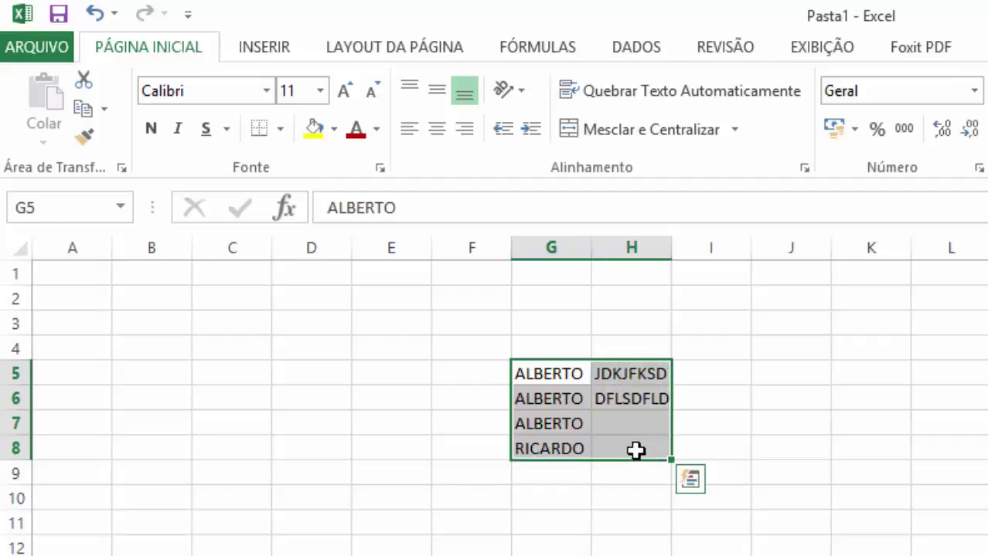
key("shift+BackSpace")
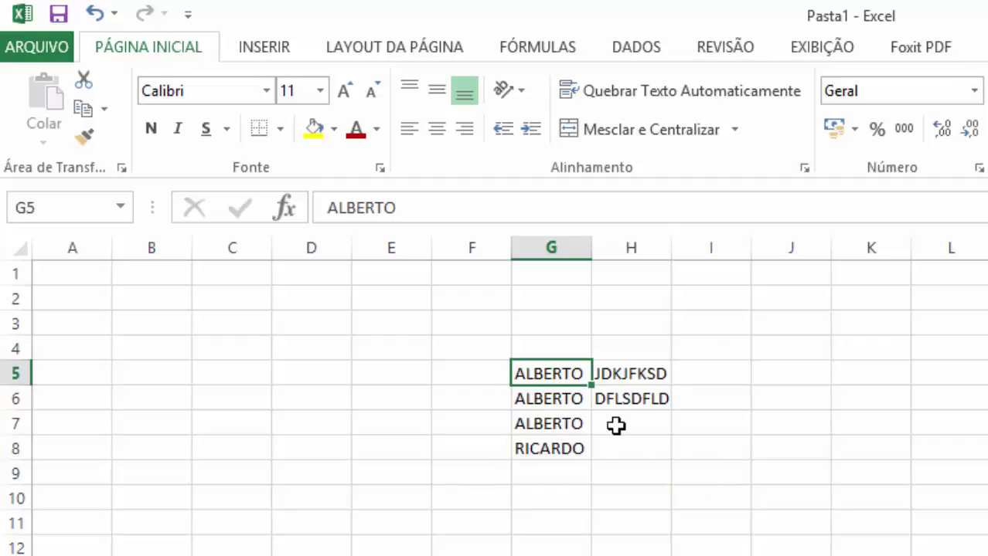
- Edit the name in G5 in place, adding two surnames after the first name
double_click(557, 374)
left_click(584, 371)
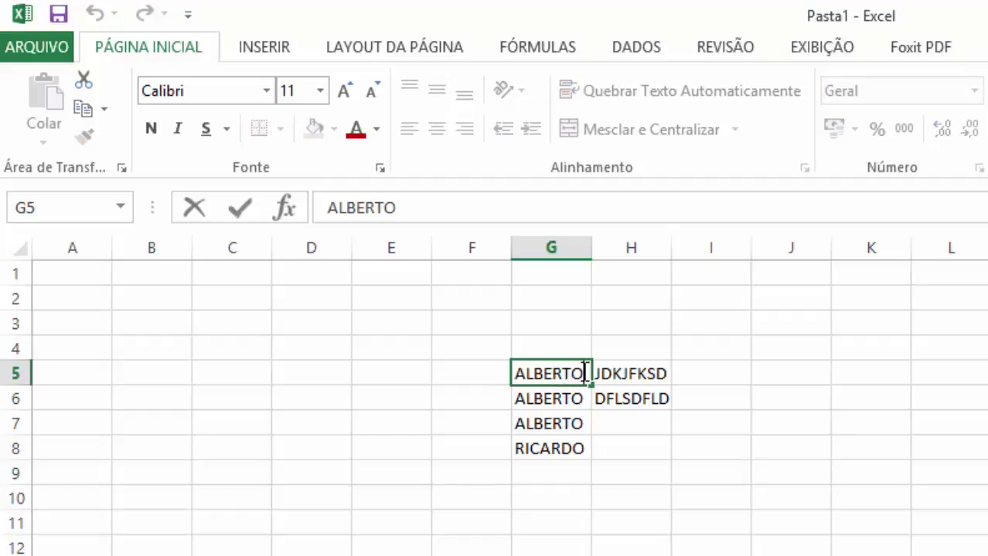
type("SOU")
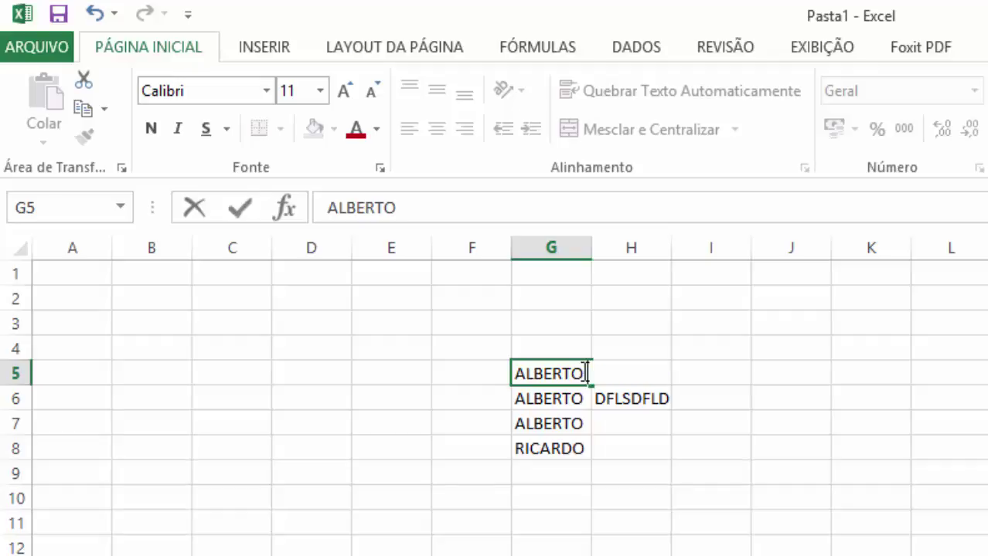
type("SA FERREIRA")
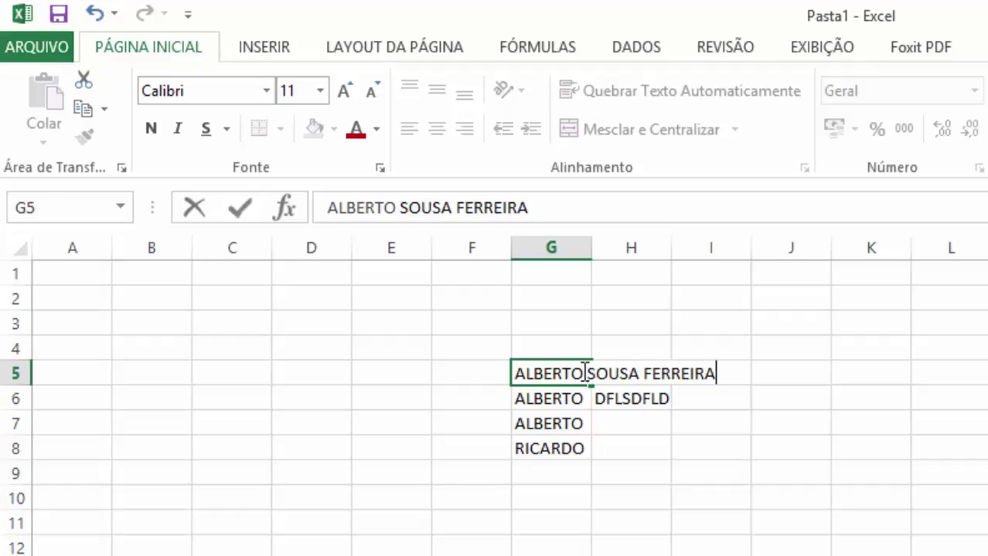
left_click(705, 526)
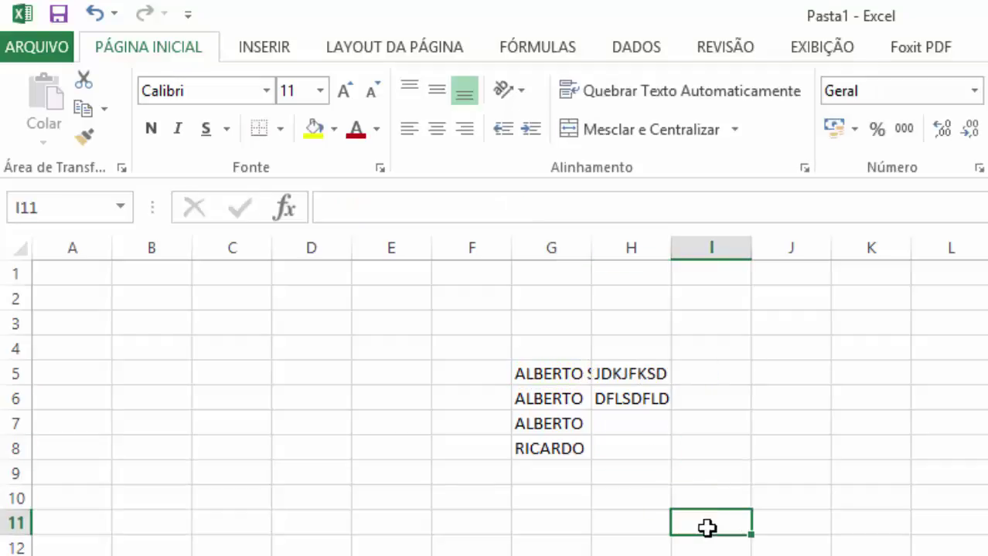
- Delete the text in H5 and select G5 to view its full content
left_click(632, 374)
key("Delete")
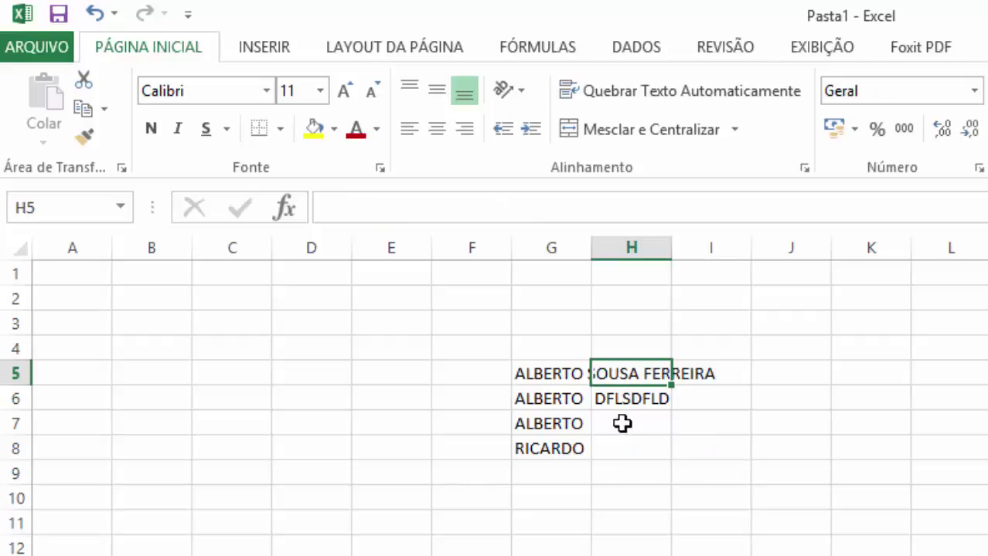
left_click(605, 501)
left_click(556, 375)
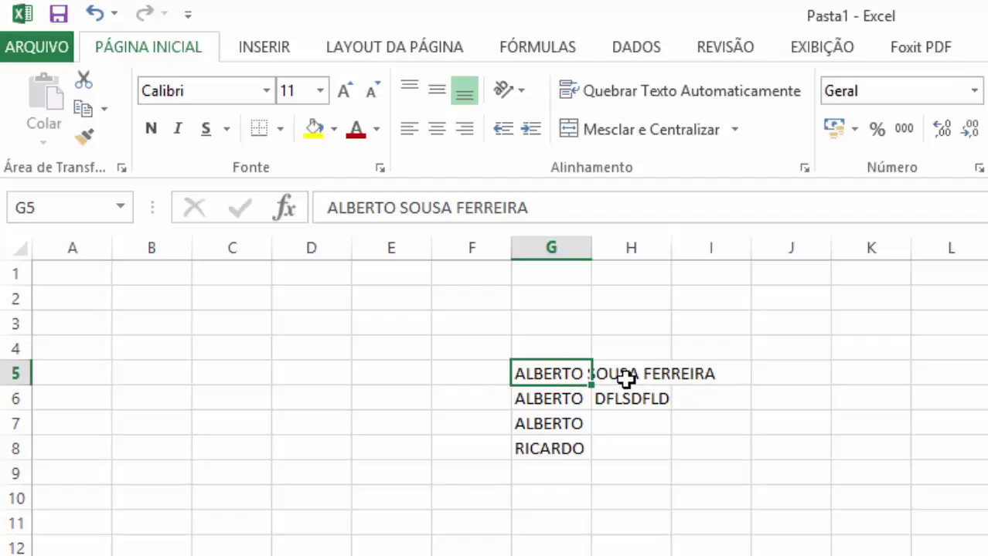
- Enter HJHJ in H5 and widen column G until the full name in G5 fits
left_click(626, 377)
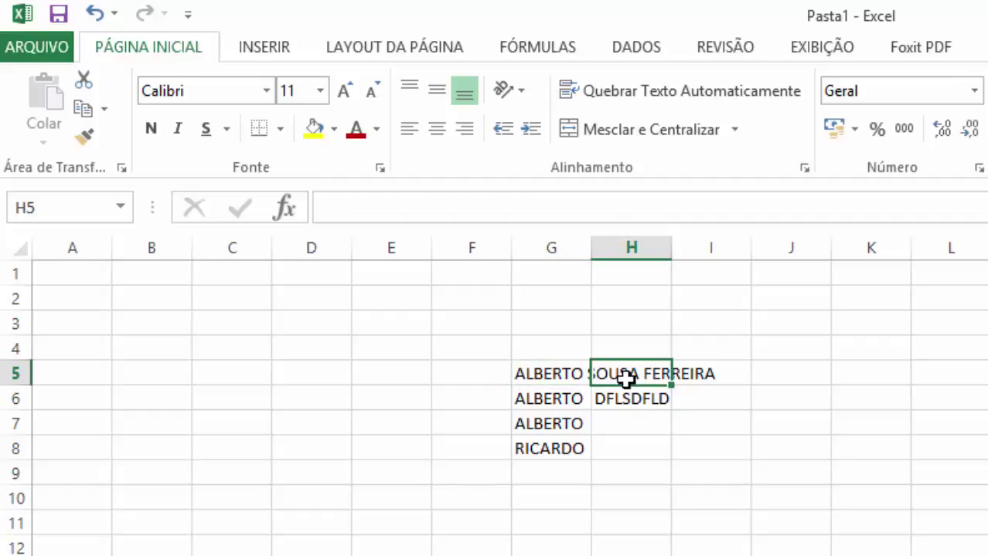
type("HJHJ")
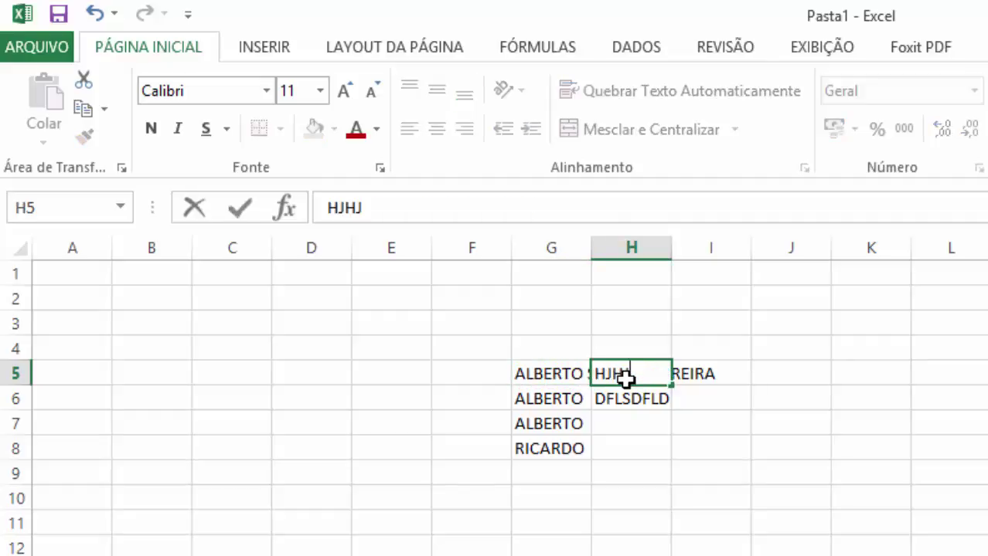
left_click(639, 472)
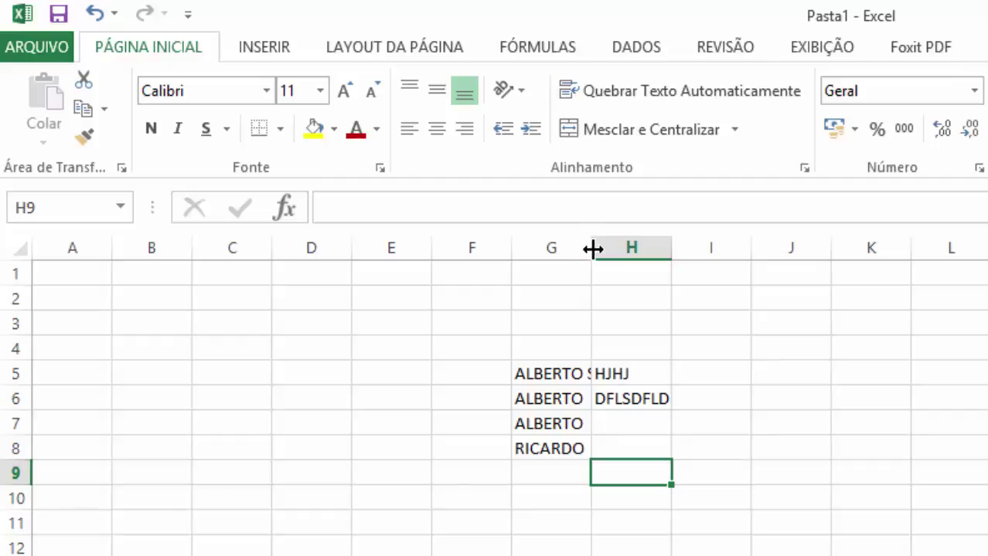
left_click_drag(593, 248, 729, 254)
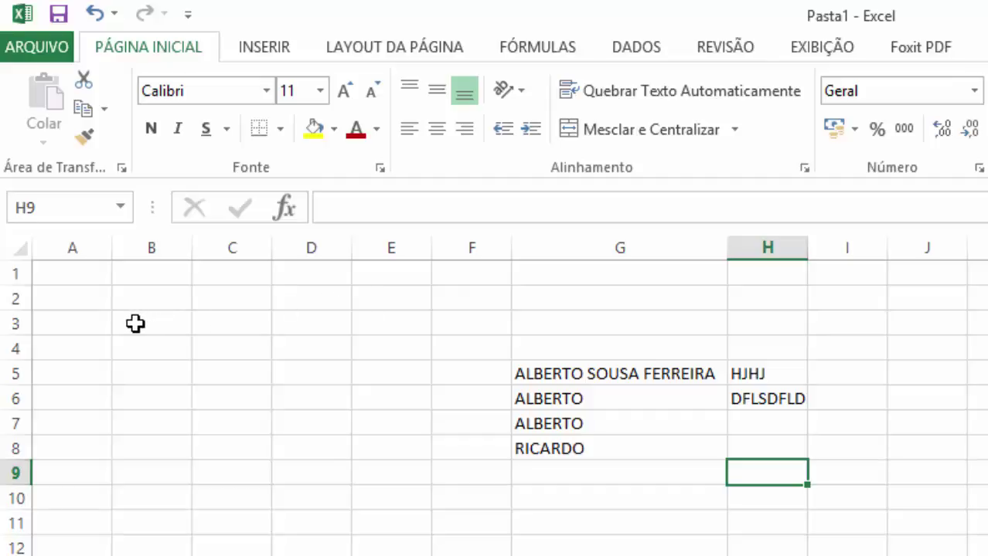
- Select the separate ranges B3:E12, J3:L12, F16:H23 and G5:H8 together, and clear the selection by selecting G11
left_click_drag(135, 324, 360, 537)
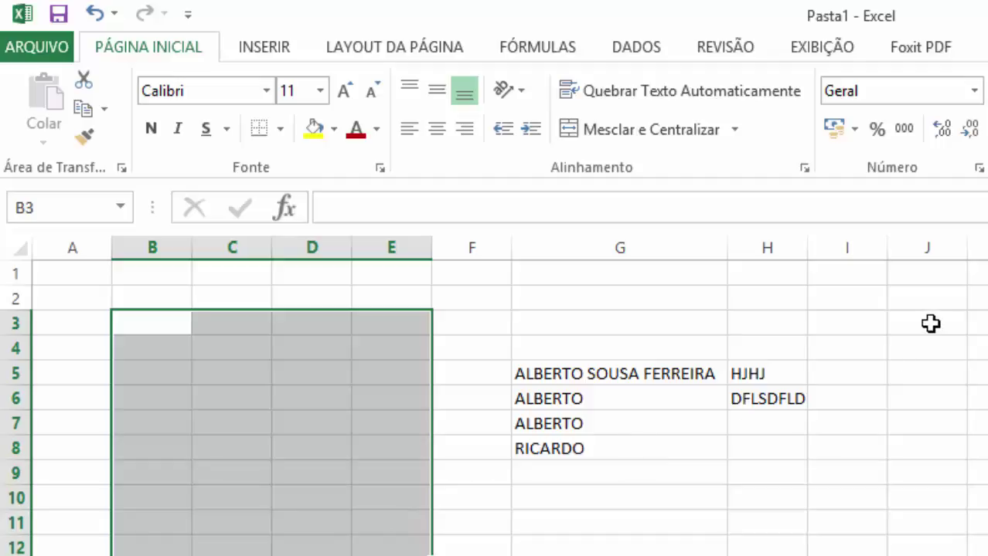
left_click_drag(930, 324, 985, 544, "ctrl")
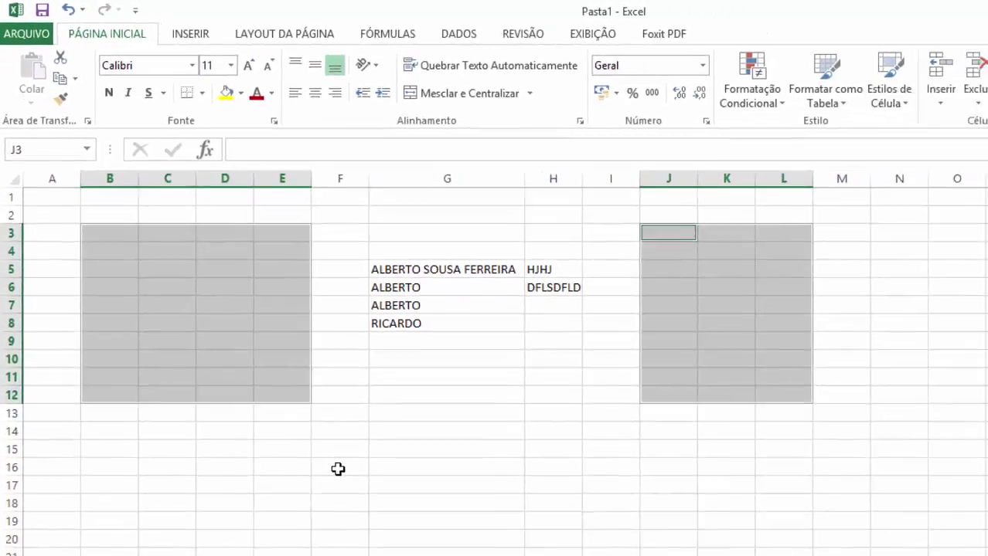
left_click_drag(300, 412, 513, 517, "ctrl")
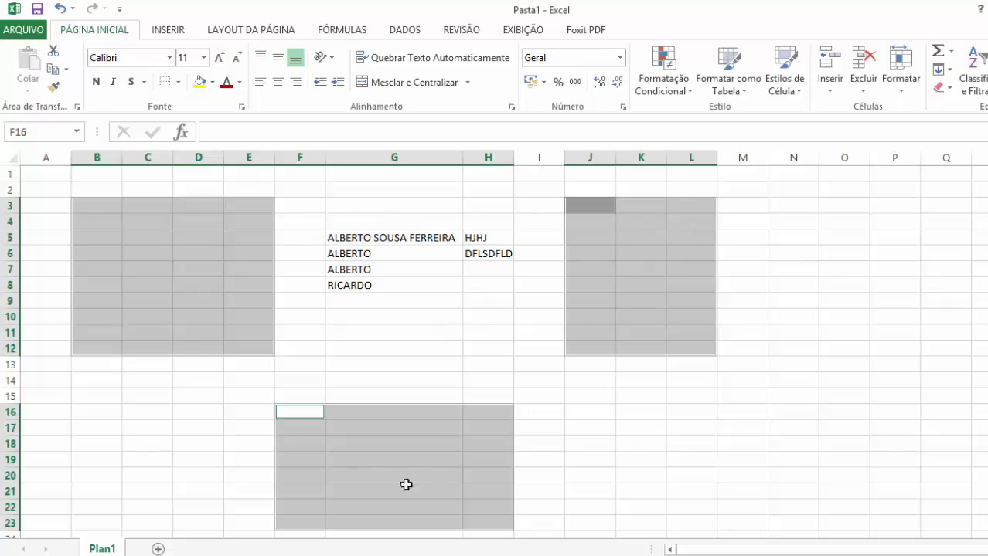
key("ctrl")
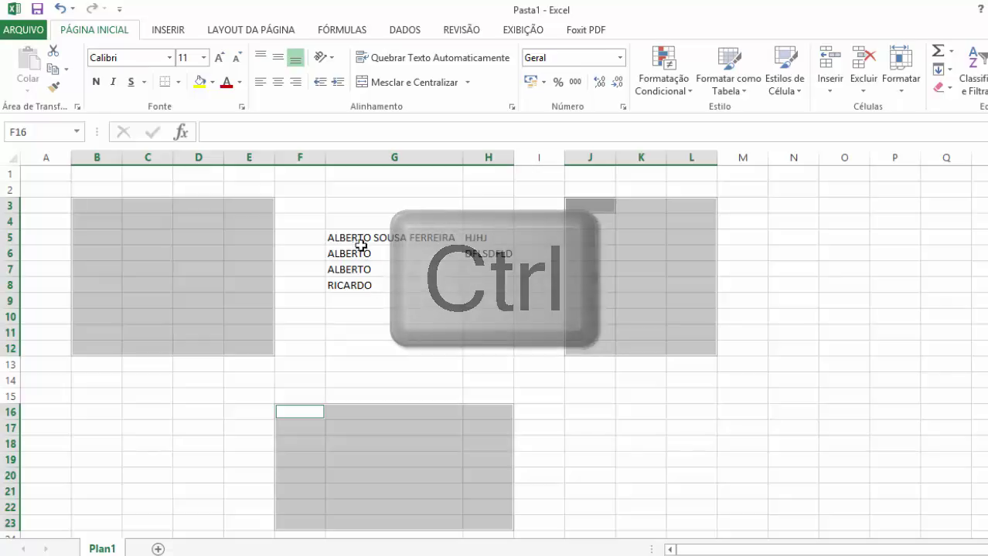
left_click_drag(359, 239, 471, 290)
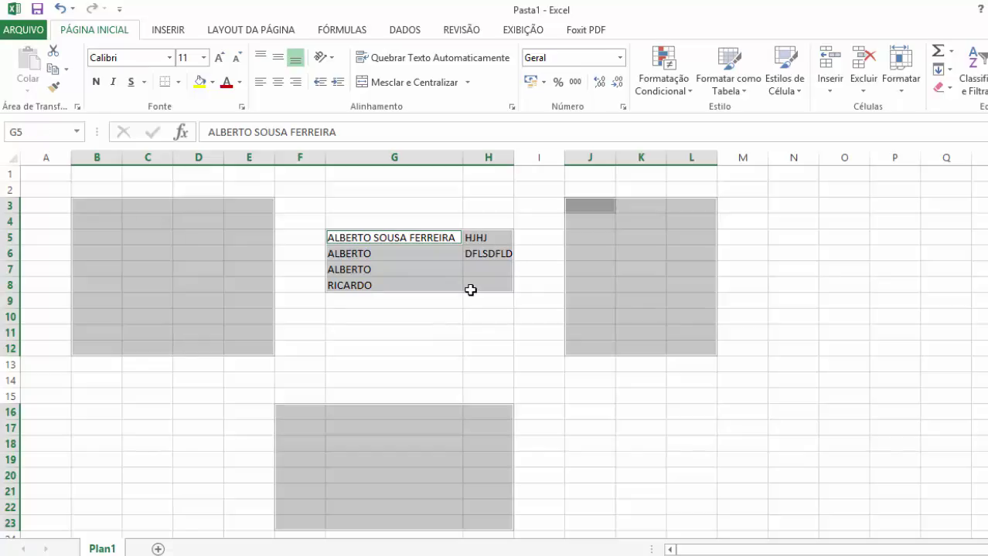
left_click(414, 332)
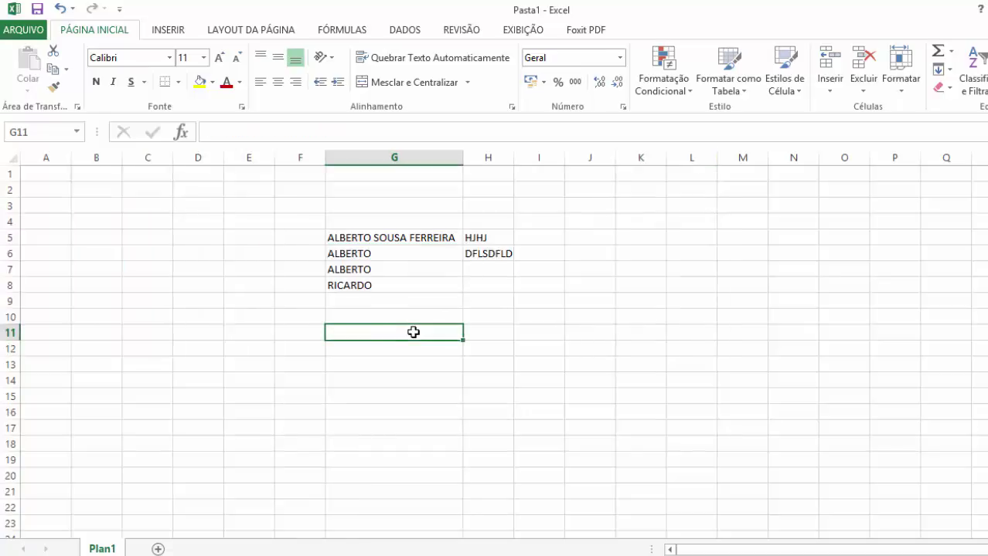
- Select the non-adjacent single cells D4, J4, H13 and E15 together
left_click(203, 225)
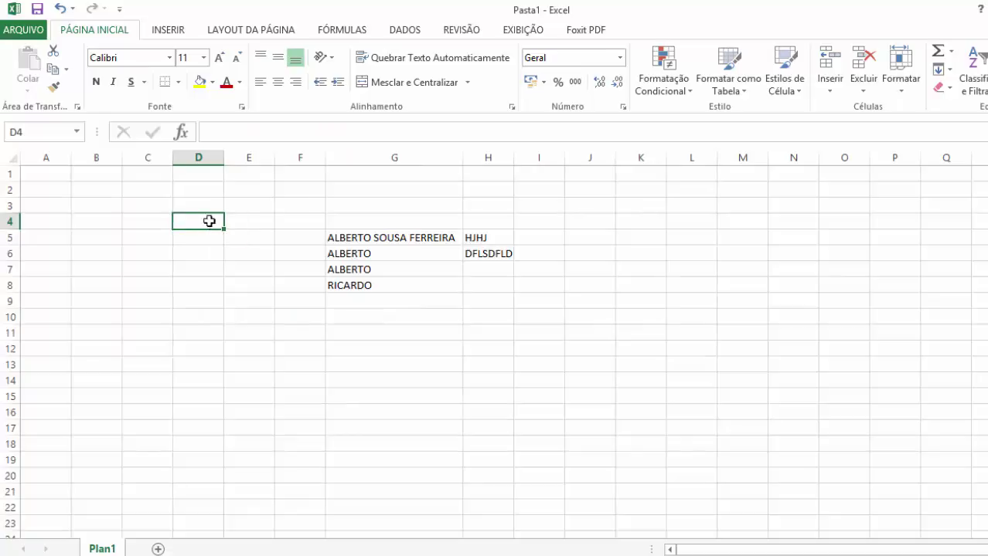
left_click(595, 223, "ctrl")
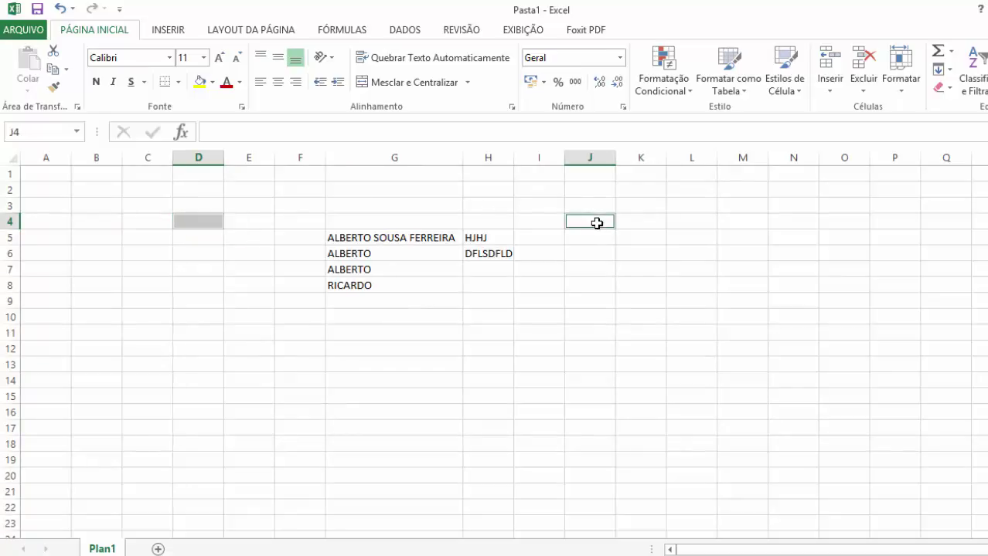
left_click(481, 370, "ctrl")
left_click(254, 391, "ctrl")
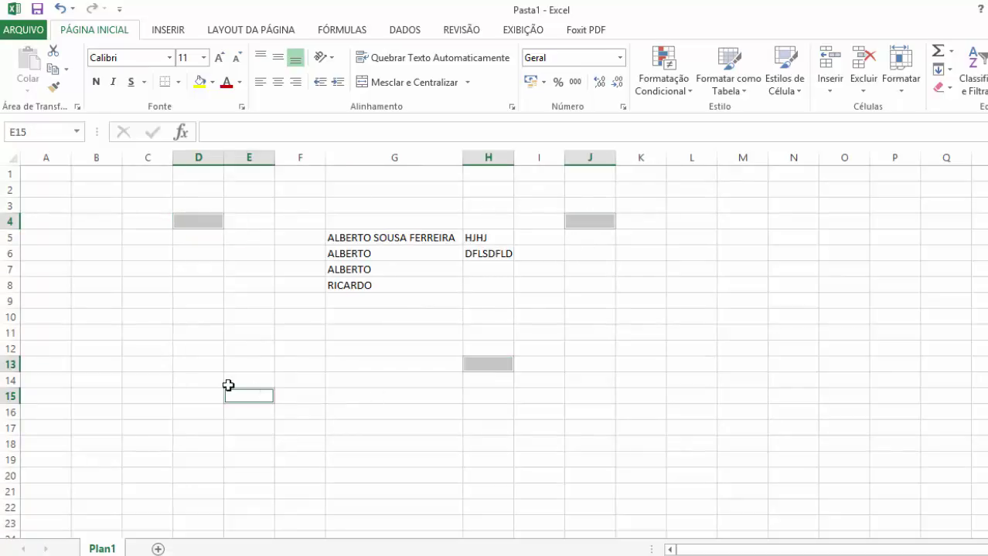
- Add cells B11, L10, M5 and L17 to the non-adjacent selection, and clear the selection by selecting G9
left_click(110, 334, "ctrl")
left_click(682, 322, "ctrl")
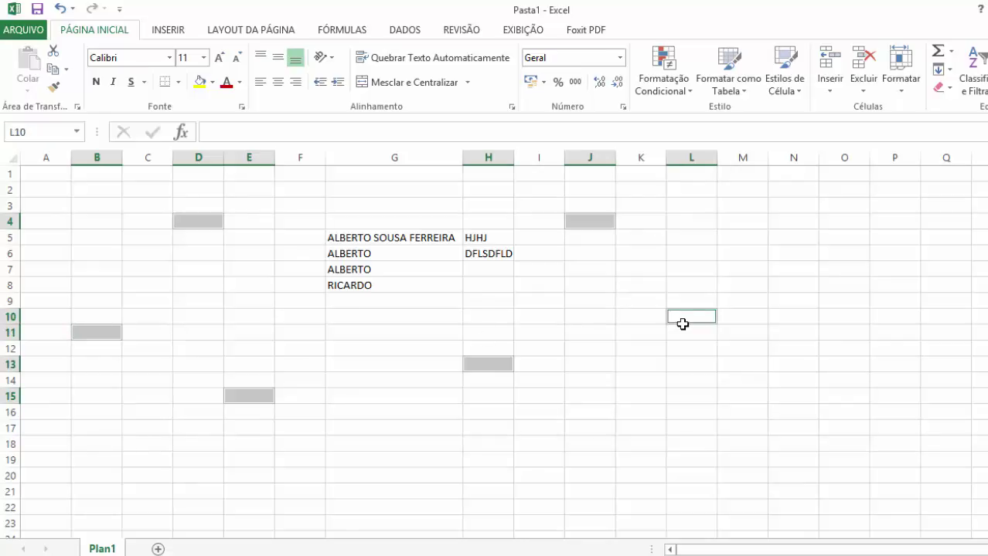
left_click(755, 236, "ctrl")
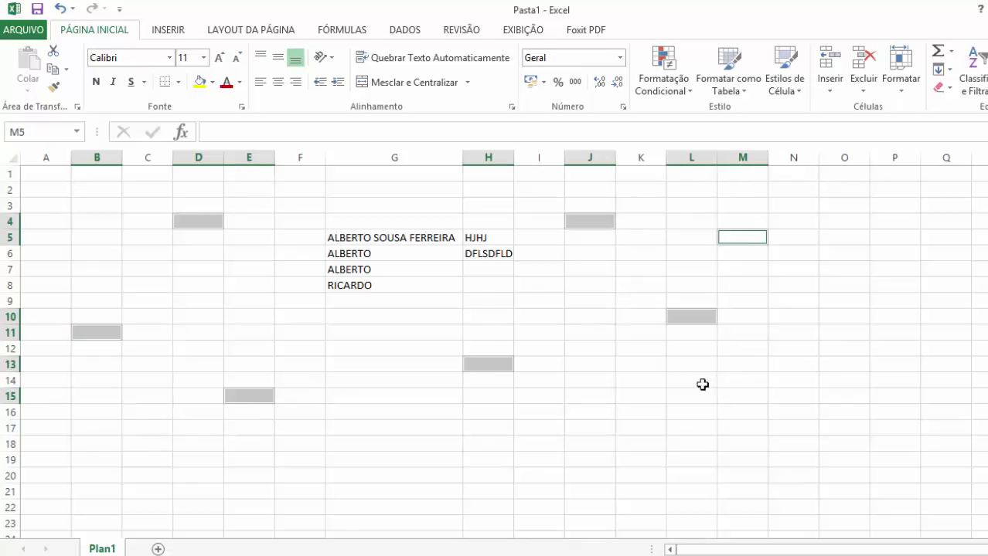
left_click(666, 423, "ctrl")
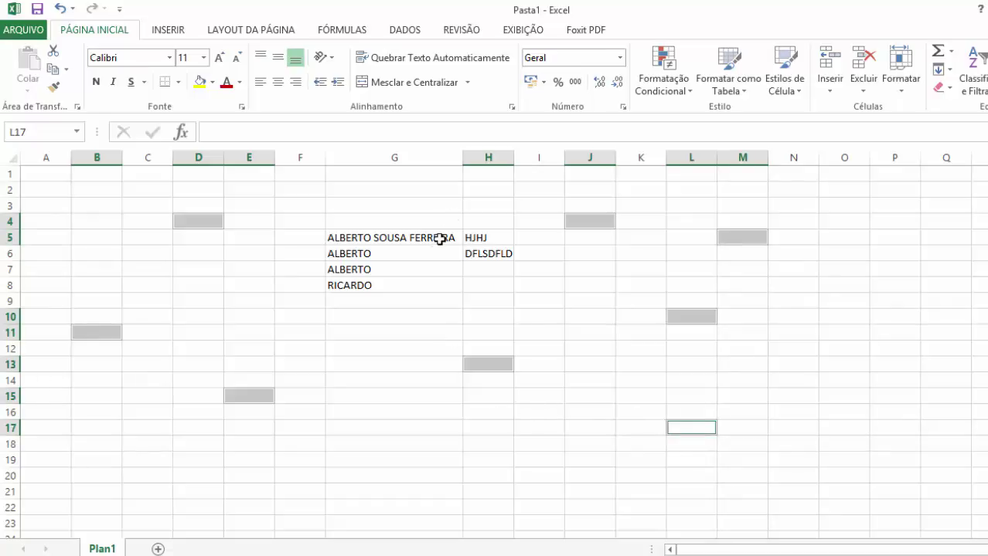
left_click(412, 300)
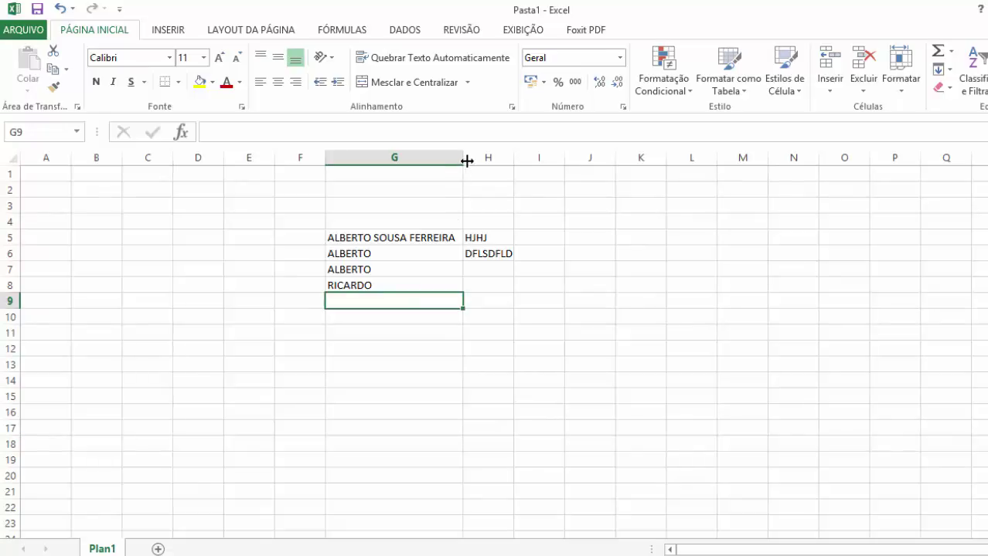
- Undo the widening of column G and select G5 to view its full content
key("ctrl+z")
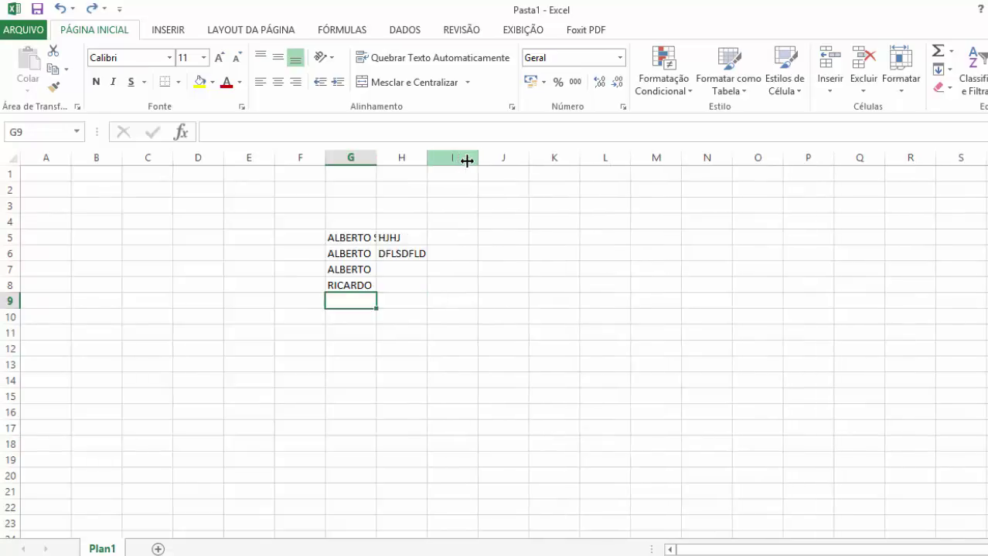
left_click(364, 236)
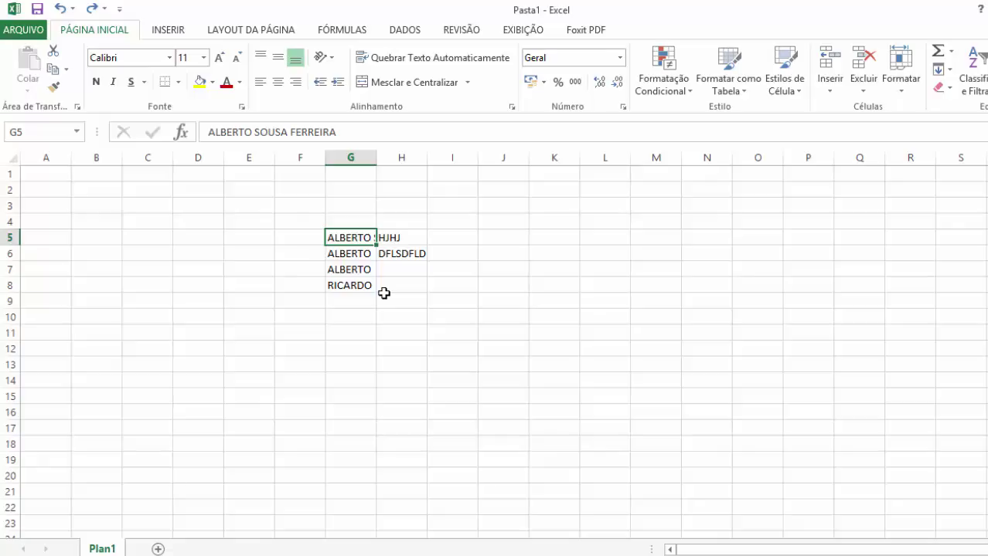
- Try auto-fitting column G to its longest entry, and undo the width change
double_click(377, 159)
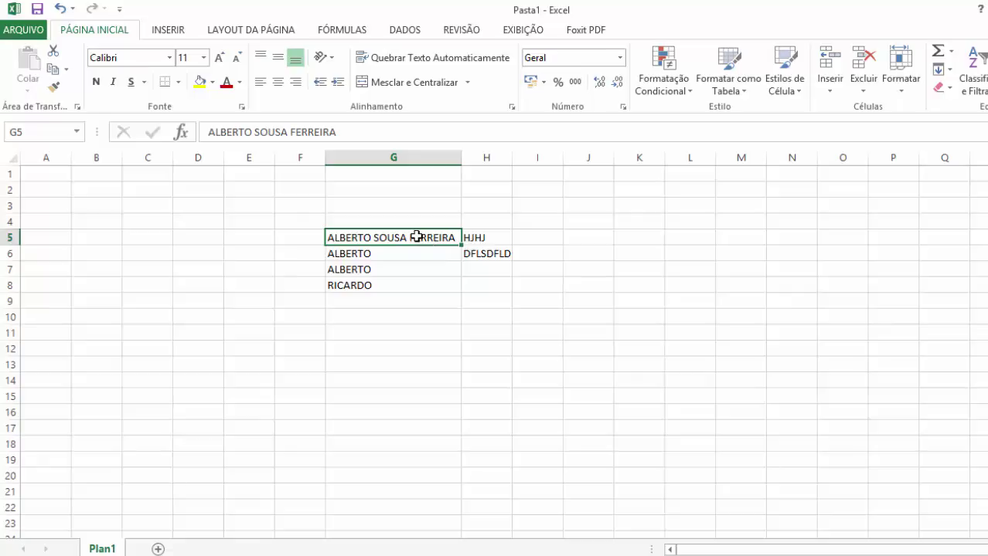
key("ctrl+z")
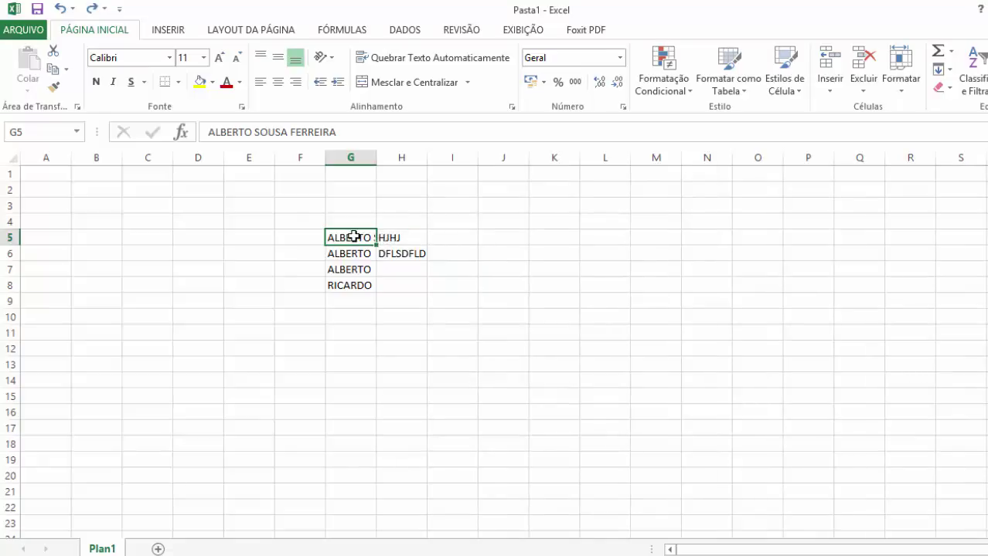
- Turn on text wrapping for G5 so the full name fits within the narrow column
left_click(336, 317)
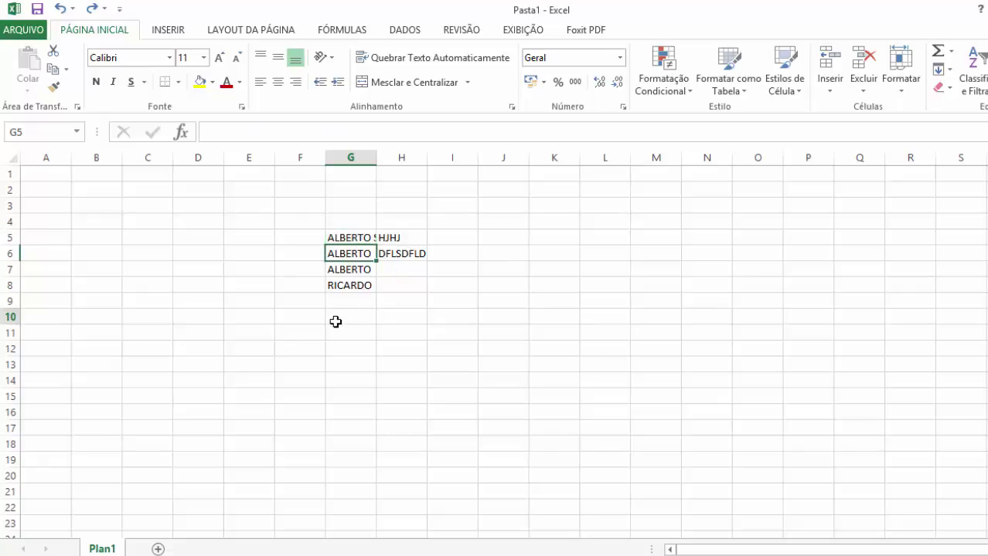
left_click(352, 238)
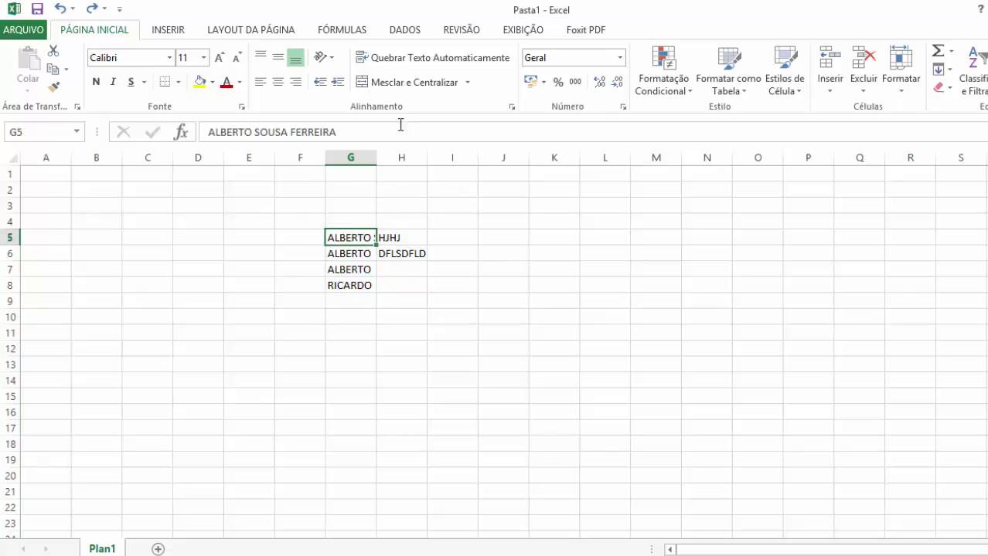
left_click(434, 59)
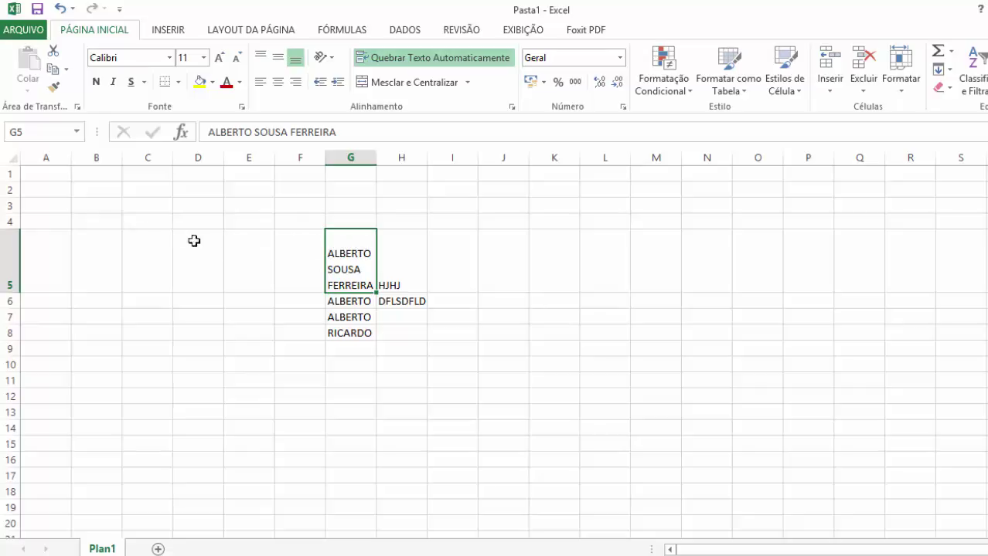
- Enter a person's long full name in G10 and confirm the entry by selecting G13
left_click(353, 369)
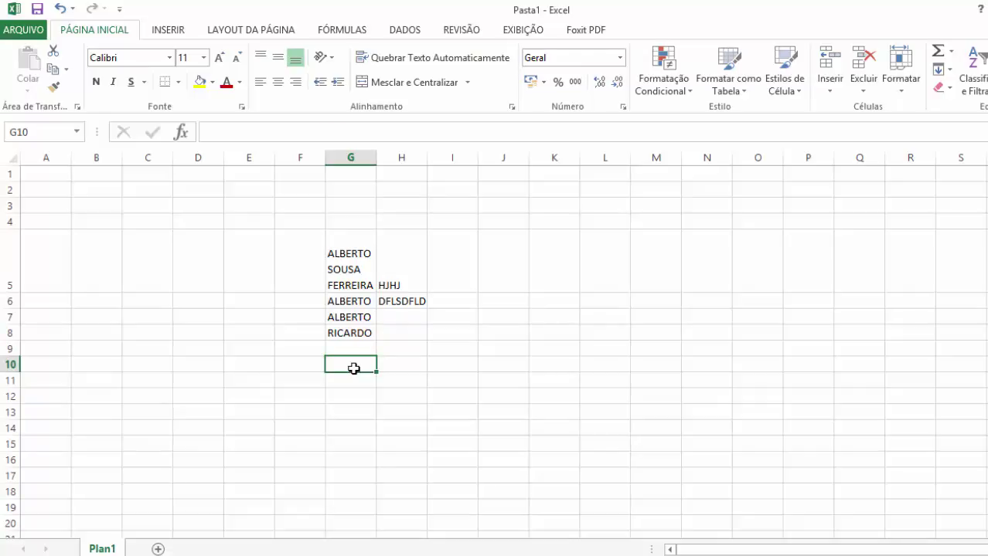
type("JOAO PEDRO FELI")
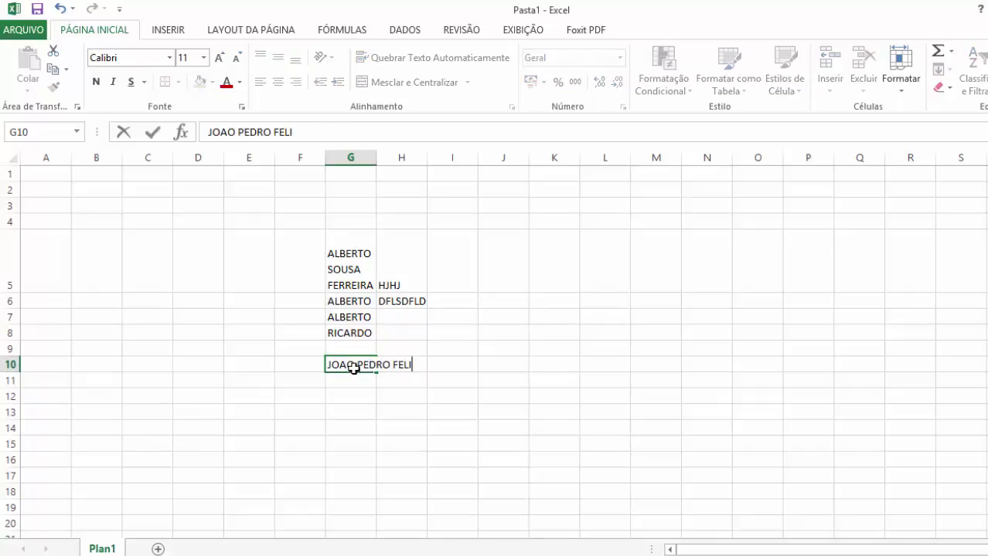
type("PE SANTOS MELHO")
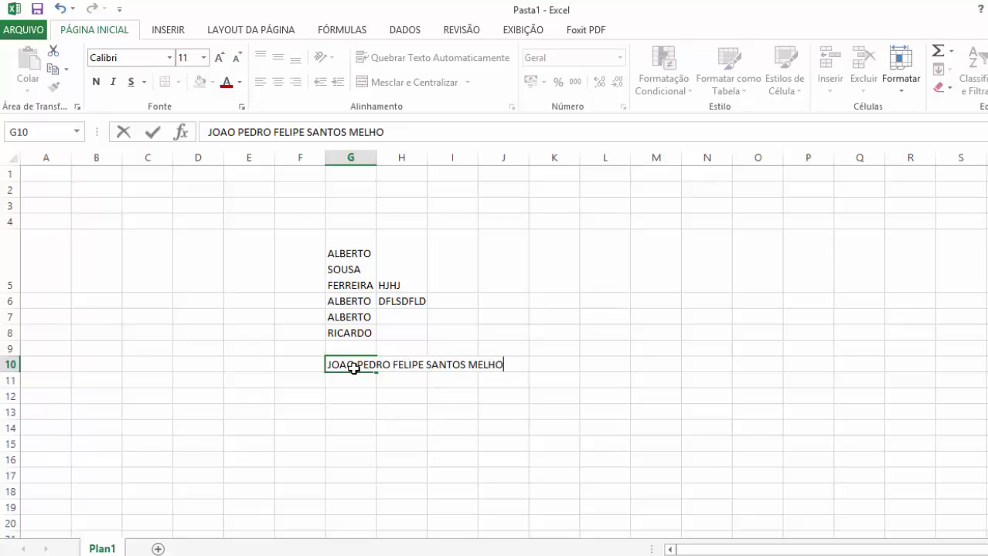
left_click(362, 410)
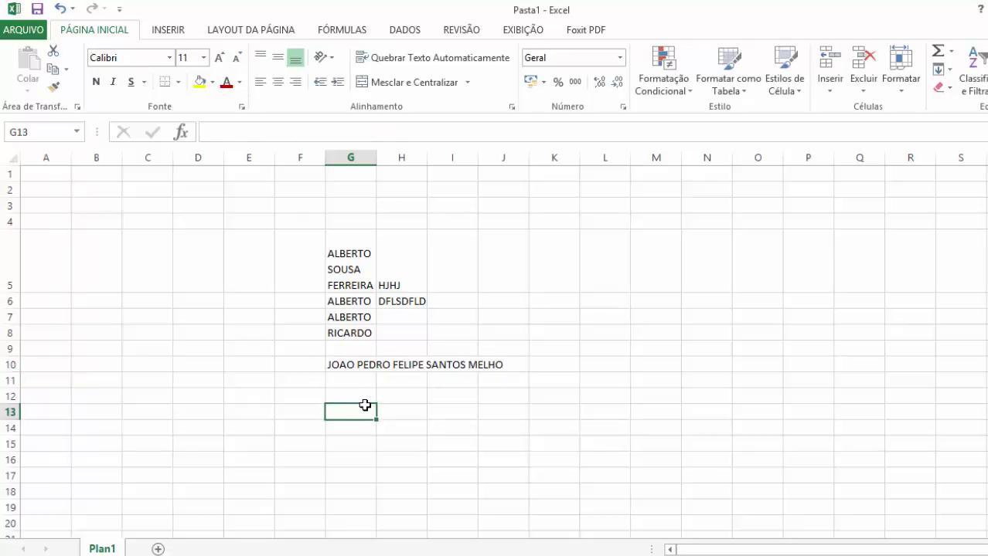
- Turn on text wrapping for the full name in G10 and narrow column G very slightly
left_click(347, 367)
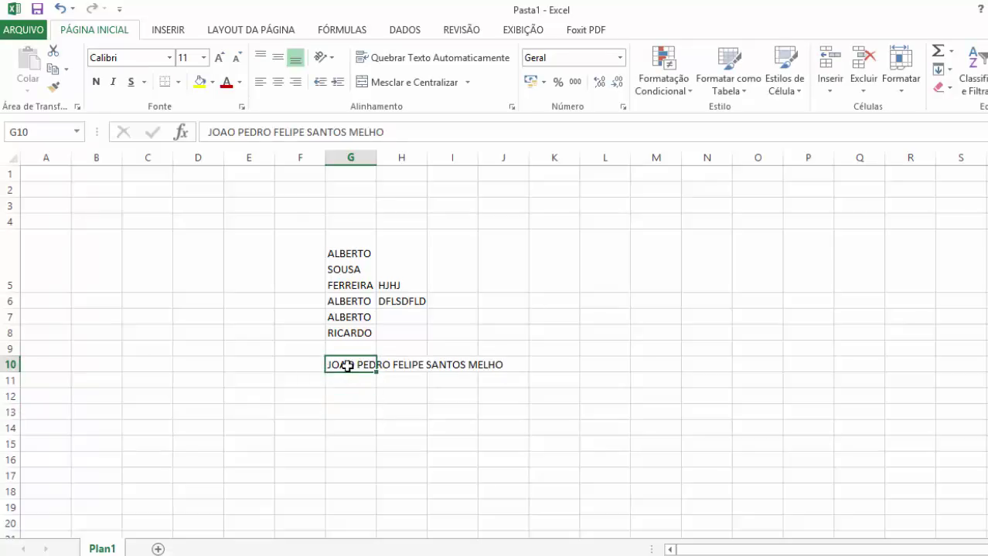
left_click(469, 62)
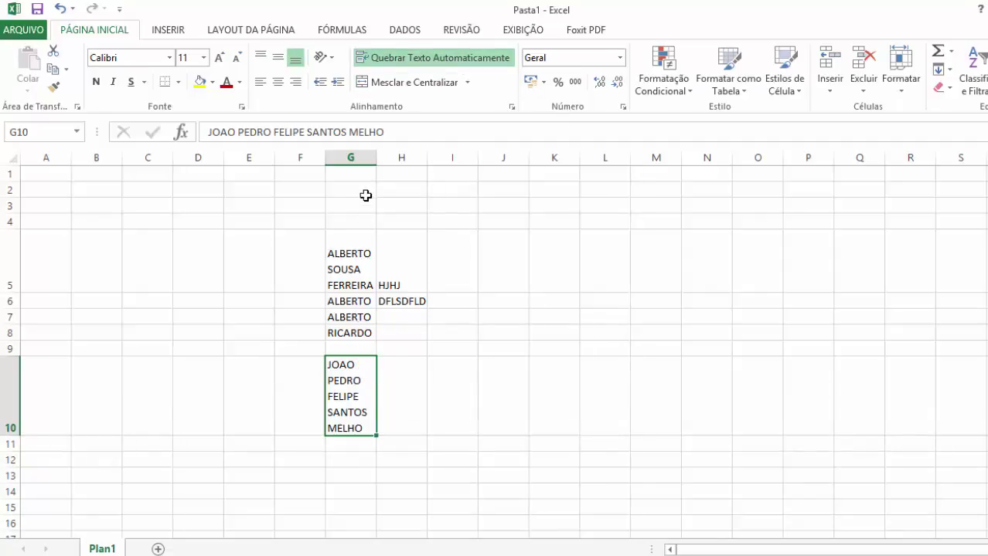
left_click_drag(377, 159, 376, 159)
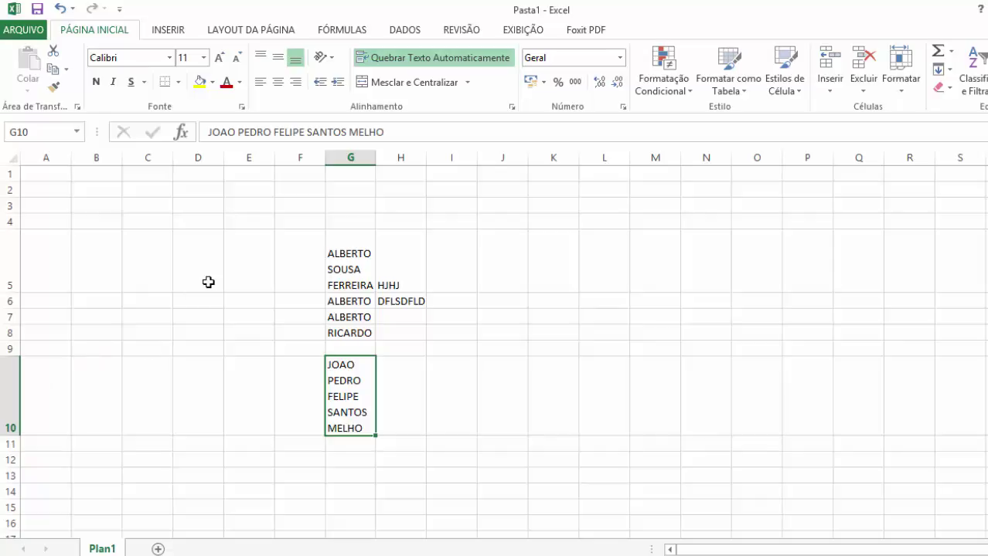
- Turn off text wrapping for G10 and increase row 10 to about four times its default height
left_click(423, 59)
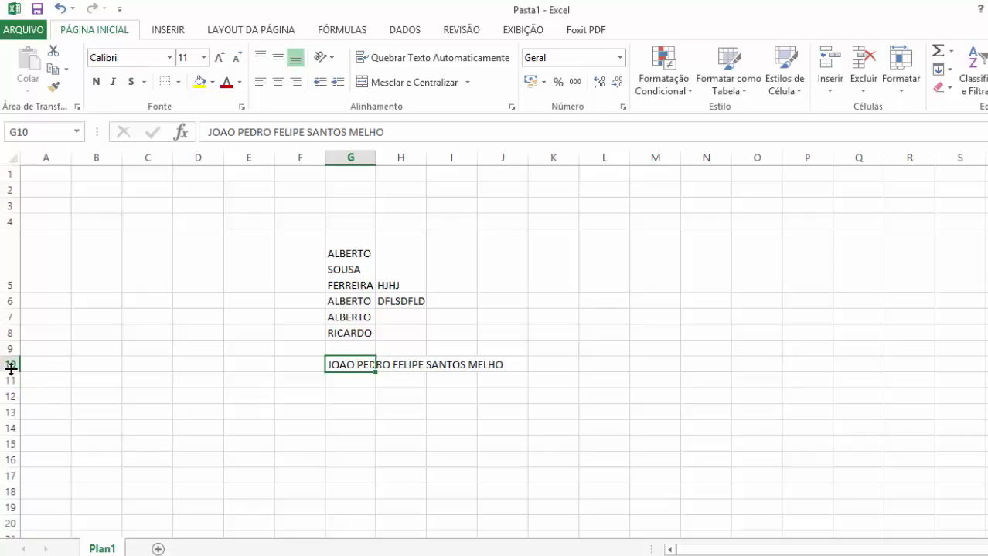
left_click_drag(11, 369, 10, 418)
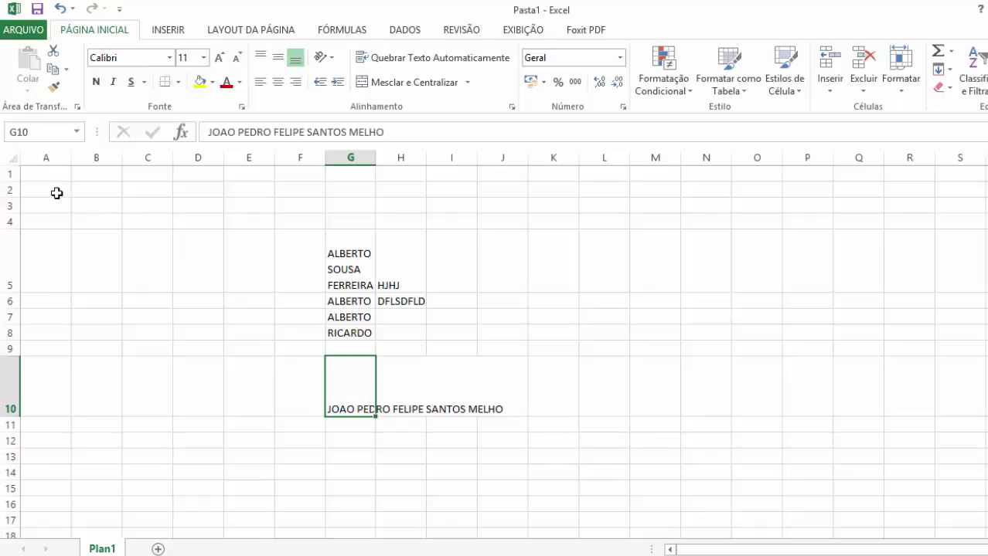
- Select all cells of the worksheet
left_click(12, 159)
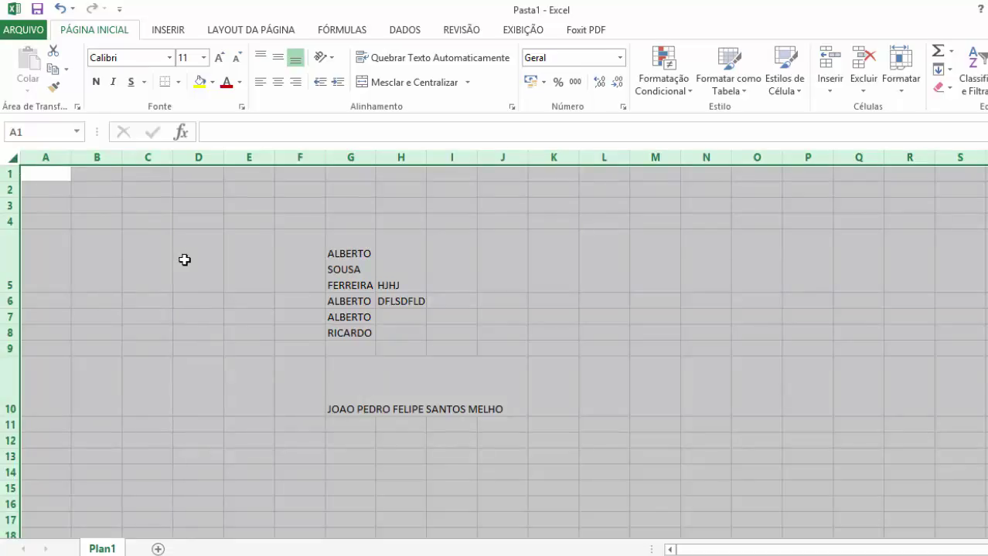